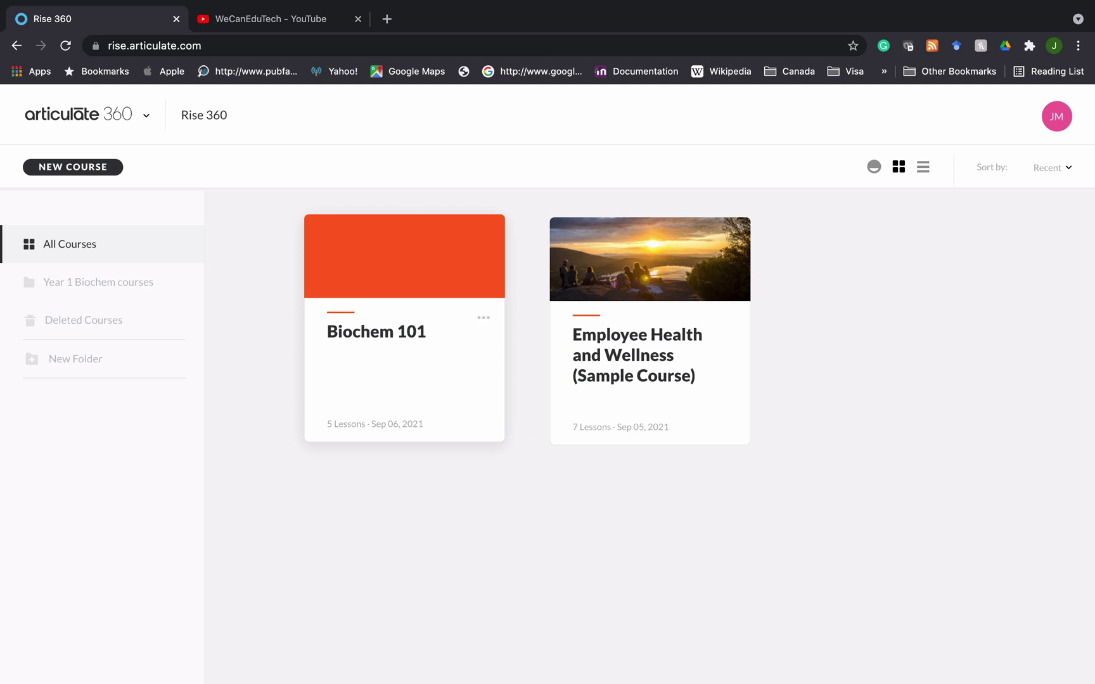
Step: Open the Biochem 101 course and scroll to its Mitochondria entry
{"action": "left_click", "coordinate": [369, 335]}
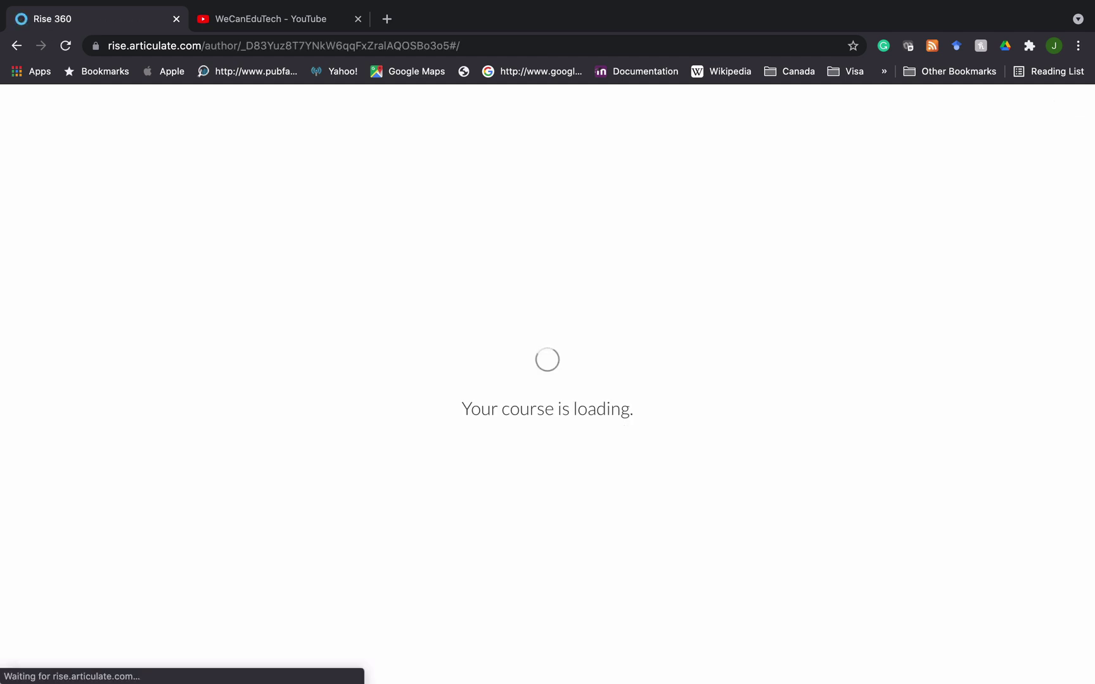
{"action": "scroll", "coordinate": [547, 380], "scroll_direction": "down", "scroll_amount": 5}
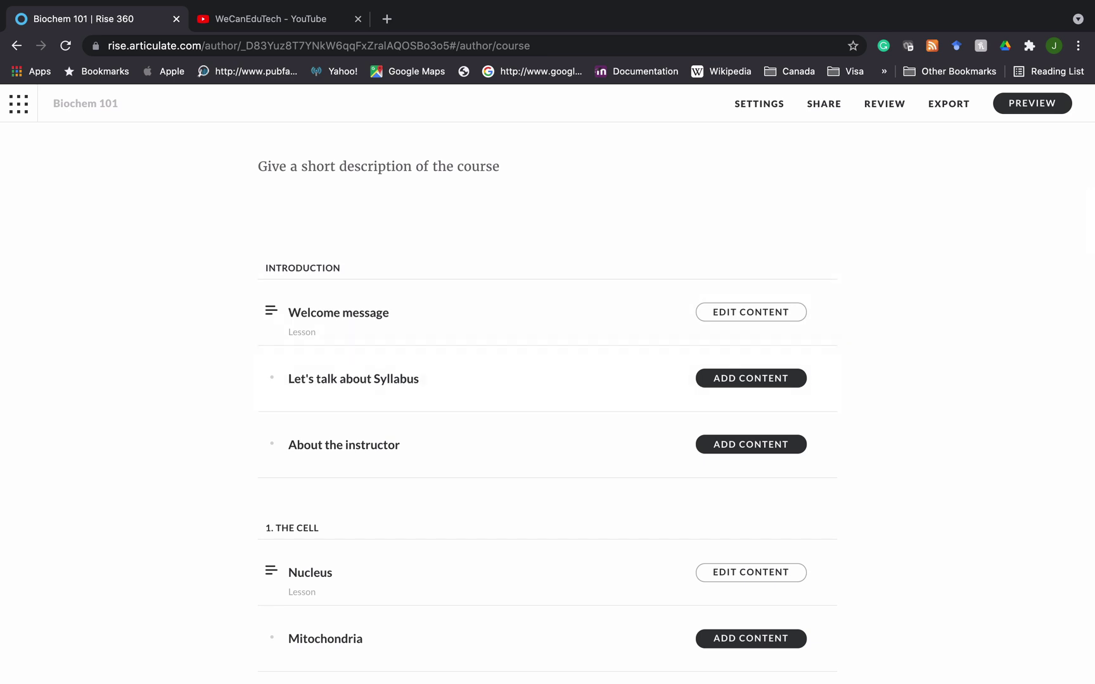
{"action": "scroll", "coordinate": [548, 380], "scroll_direction": "down", "scroll_amount": 5}
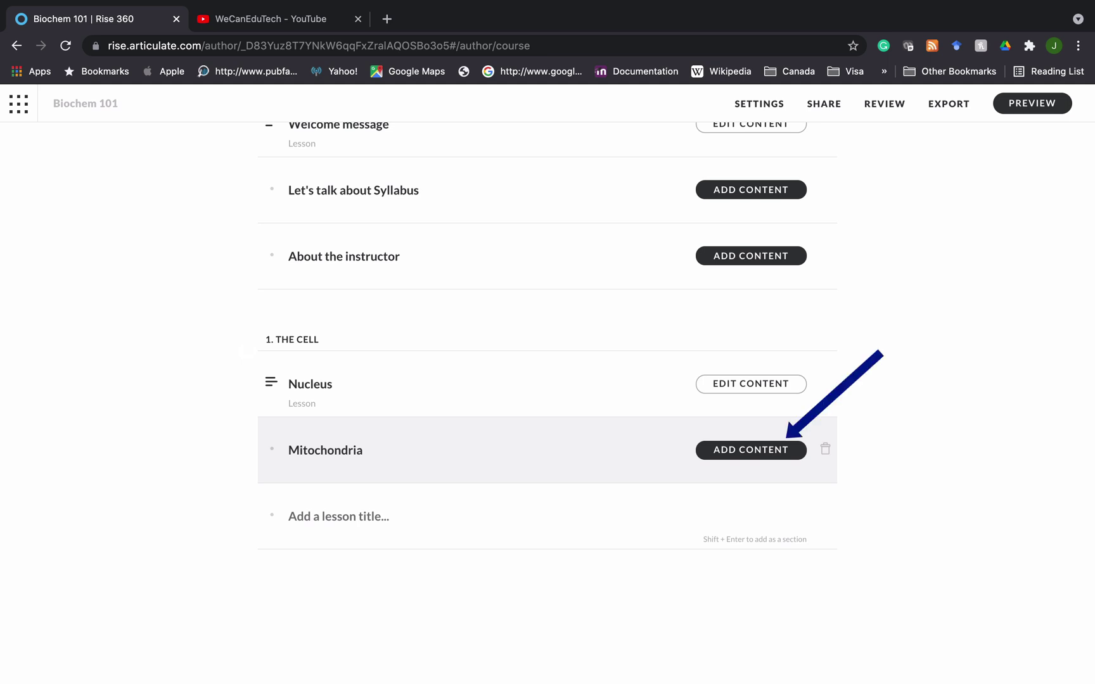
Step: Make Mitochondria a lesson and add a Paragraph with heading text block to it
{"action": "left_click", "coordinate": [732, 449]}
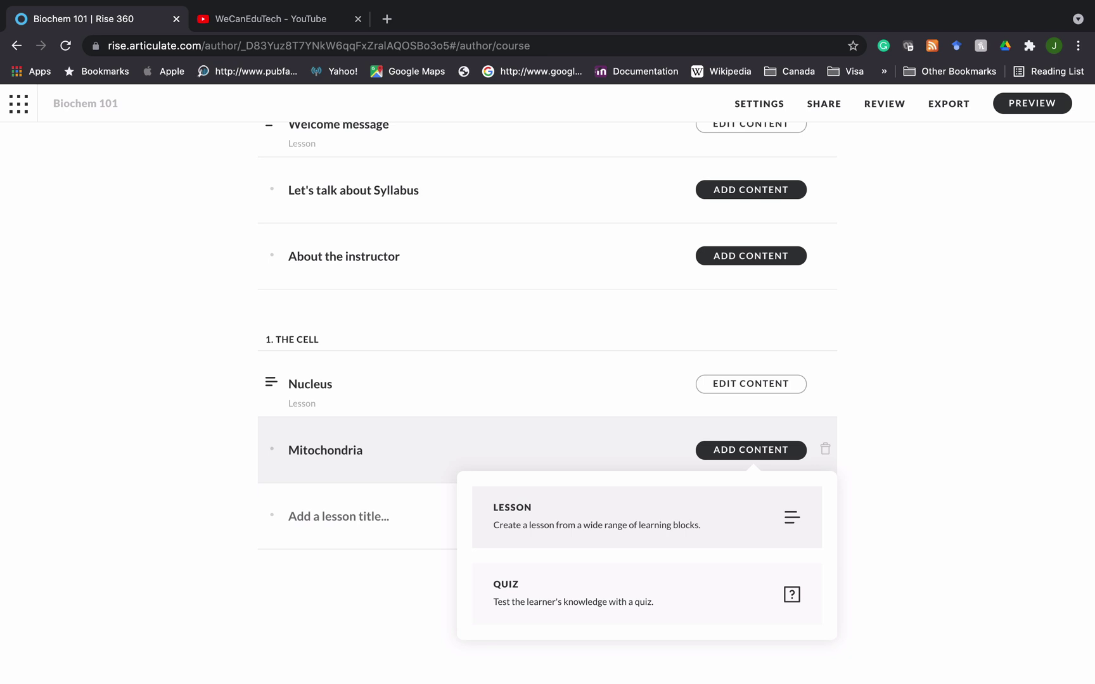
{"action": "left_click", "coordinate": [611, 514]}
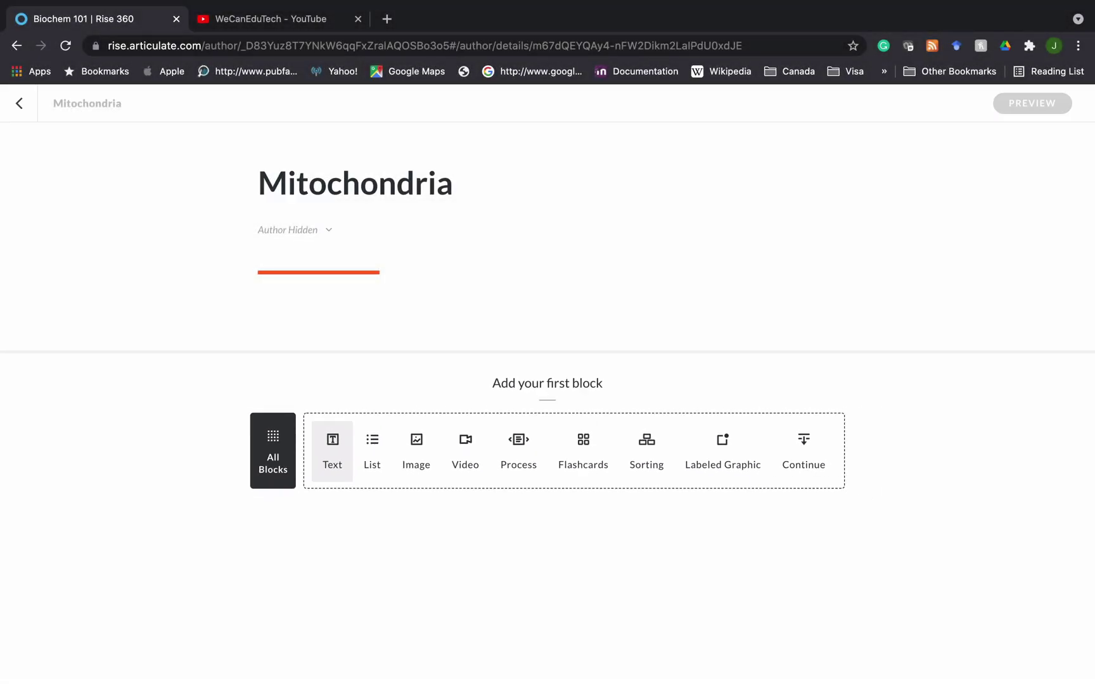
{"action": "left_click", "coordinate": [331, 443]}
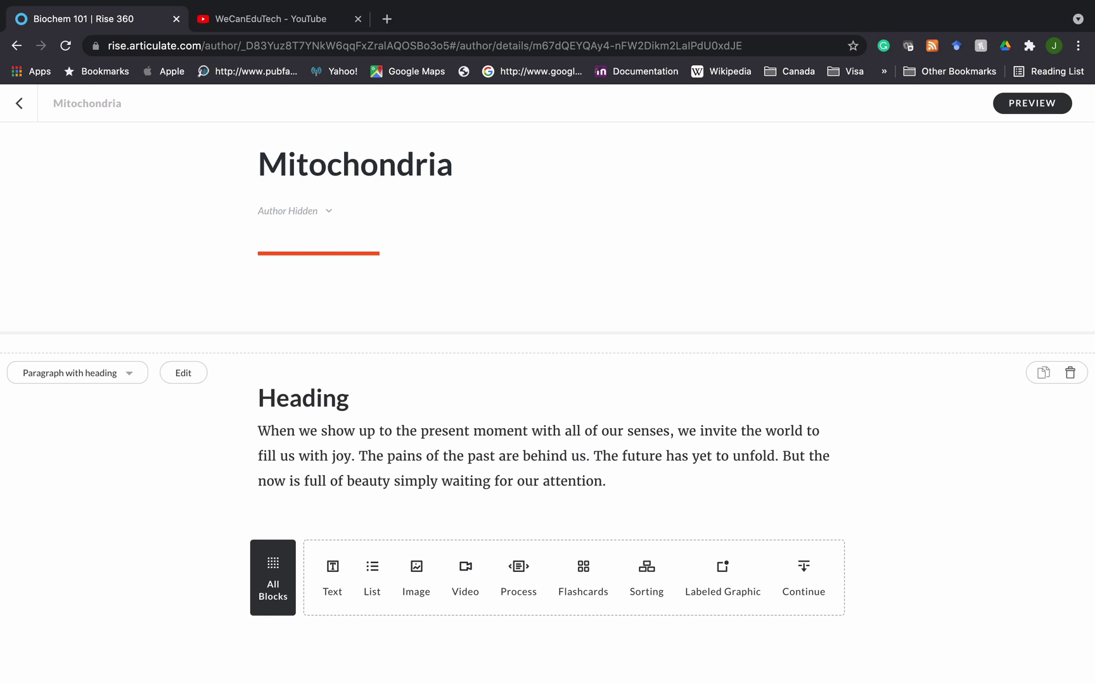
Step: Change the placeholder heading to 'Structure', then select the sample paragraph below it
{"action": "left_click_drag", "start_coordinate": [260, 397], "coordinate": [351, 399]}
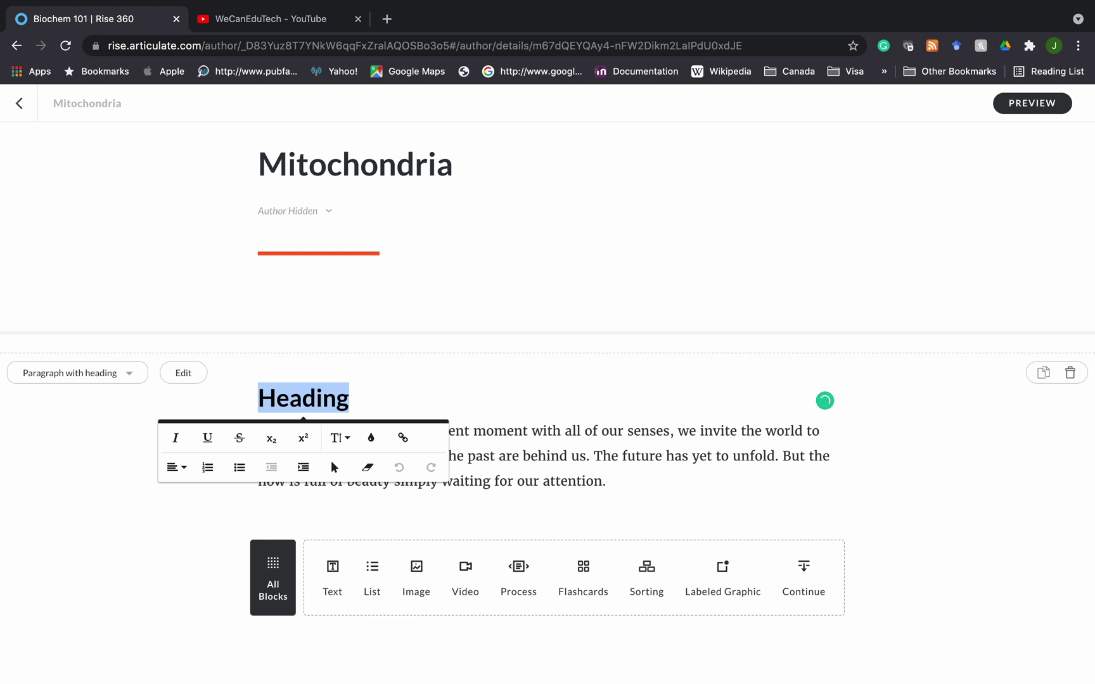
{"action": "type", "text": "Strc"}
{"action": "key", "text": "BackSpace"}
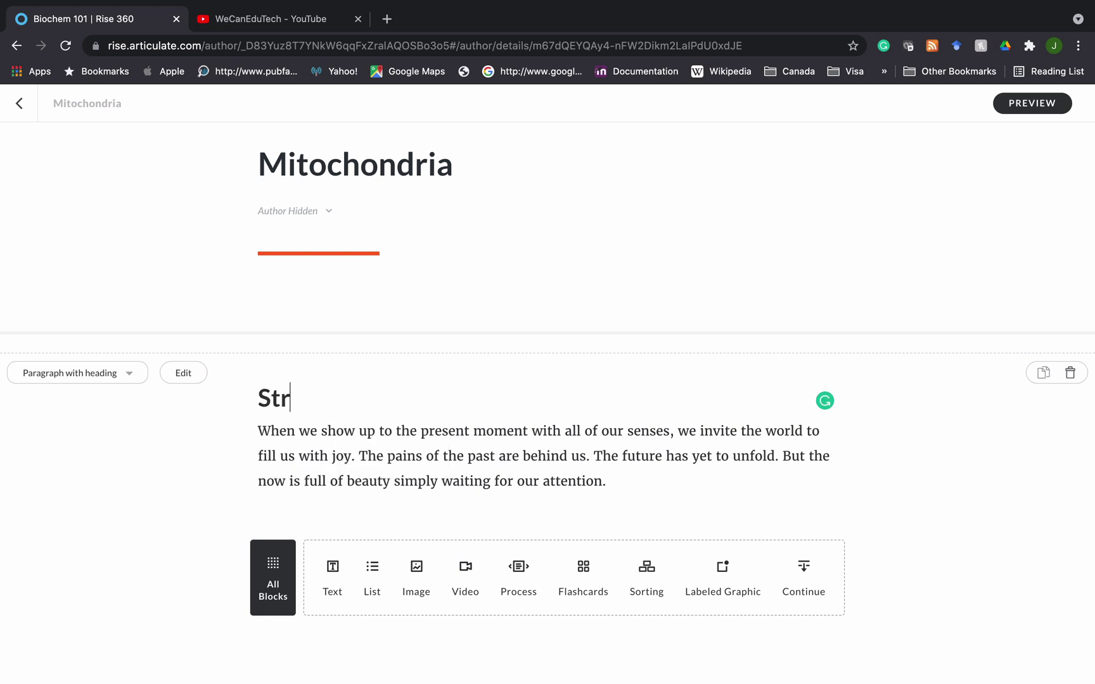
{"action": "type", "text": "ucture"}
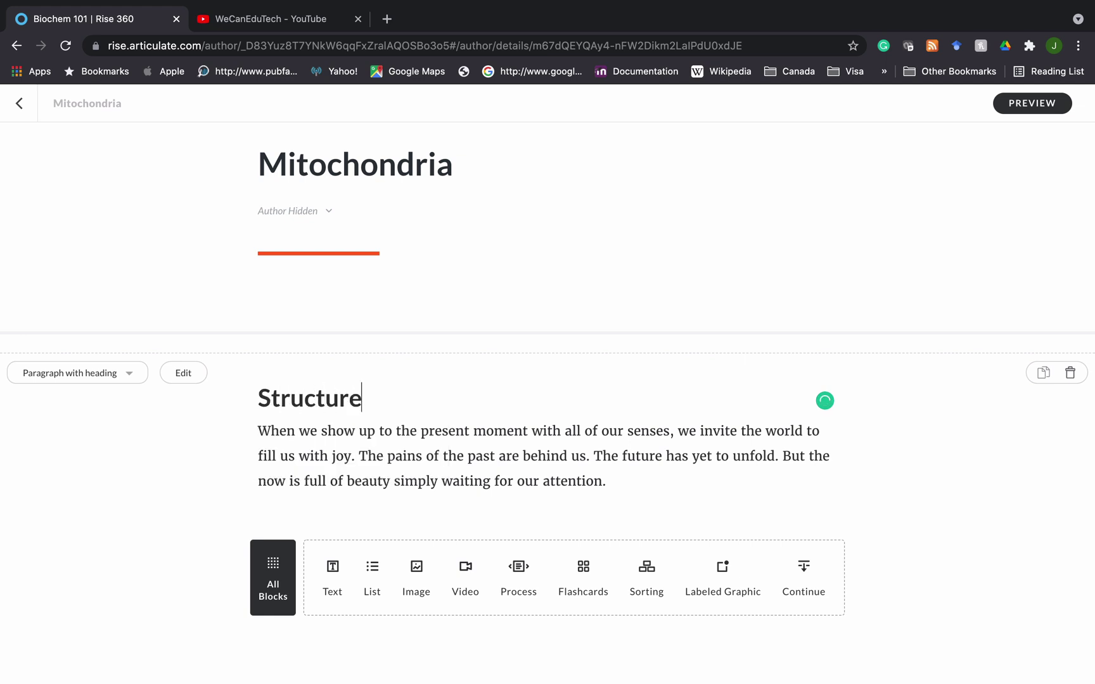
{"action": "left_click_drag", "start_coordinate": [258, 430], "coordinate": [611, 479]}
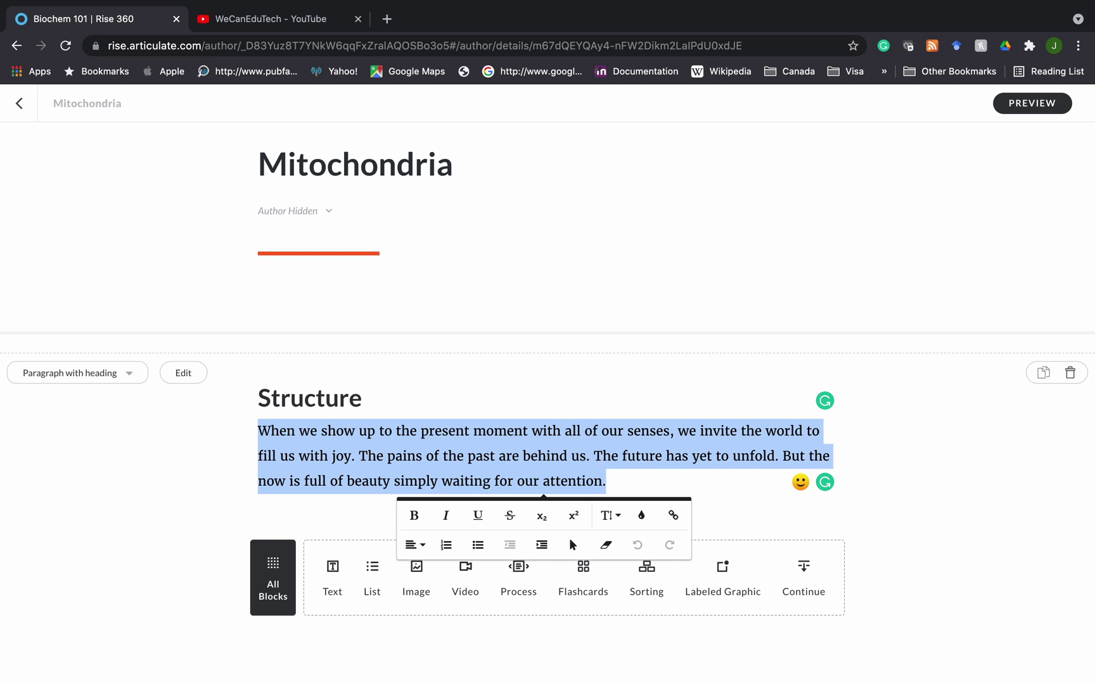
Step: Replace the sample paragraph with 'In this section, I will be discussing the structure of the mitochondria.'
{"action": "type", "text": "In "}
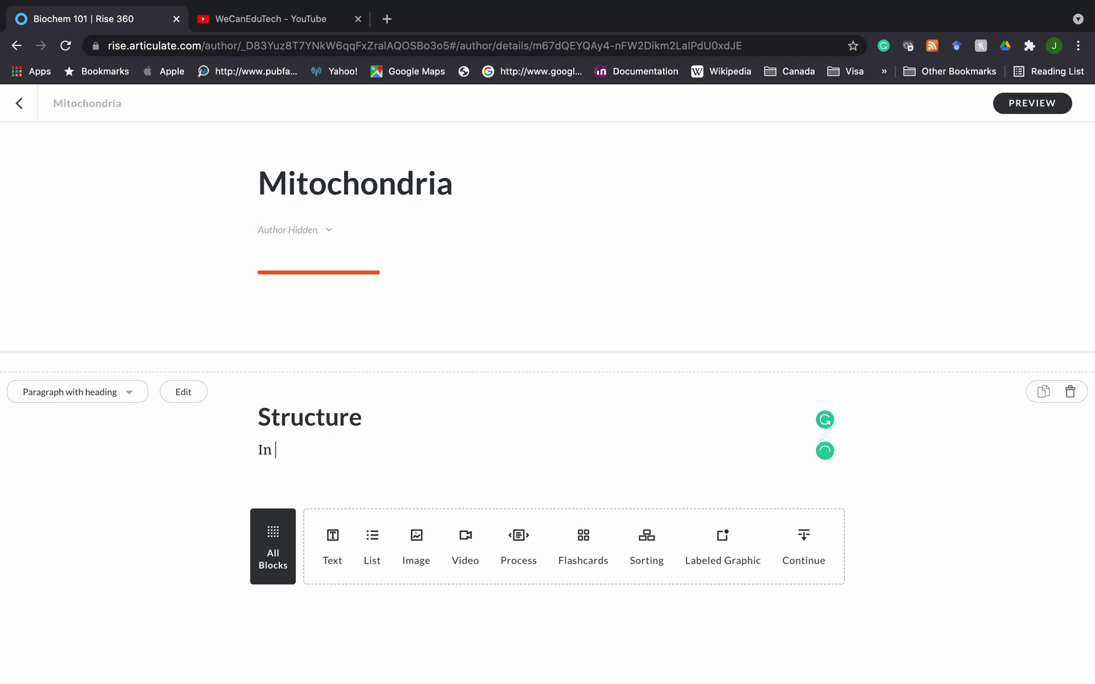
{"action": "type", "text": "this section I will "}
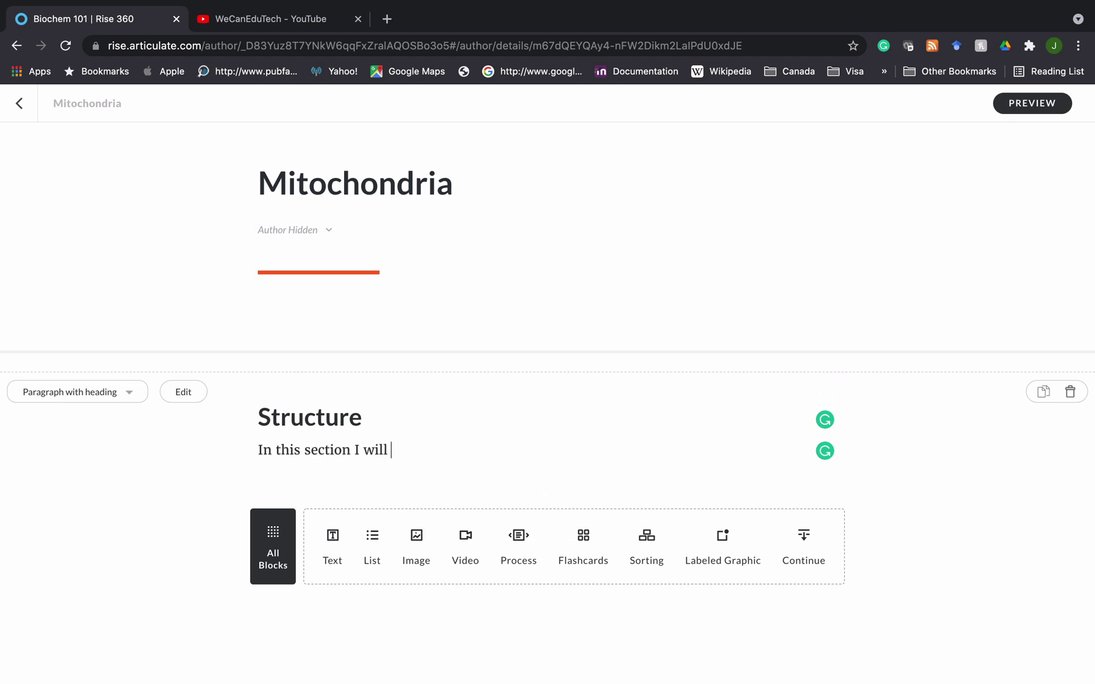
{"action": "type", "text": "be discussing the struc"}
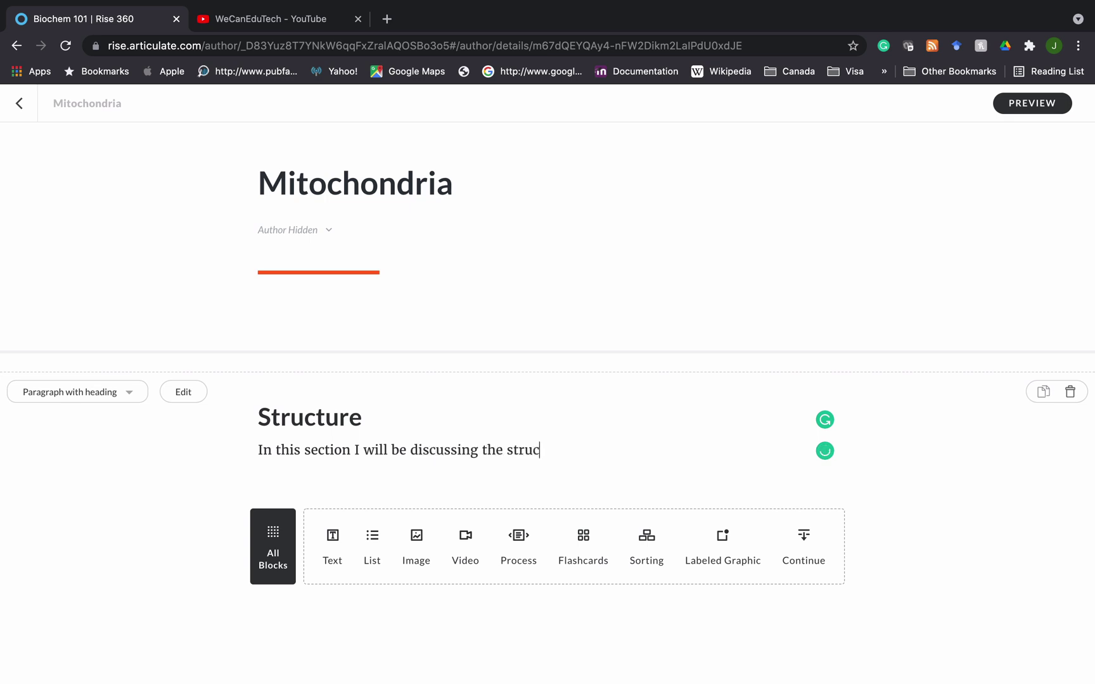
{"action": "type", "text": "ture of the mitochon"}
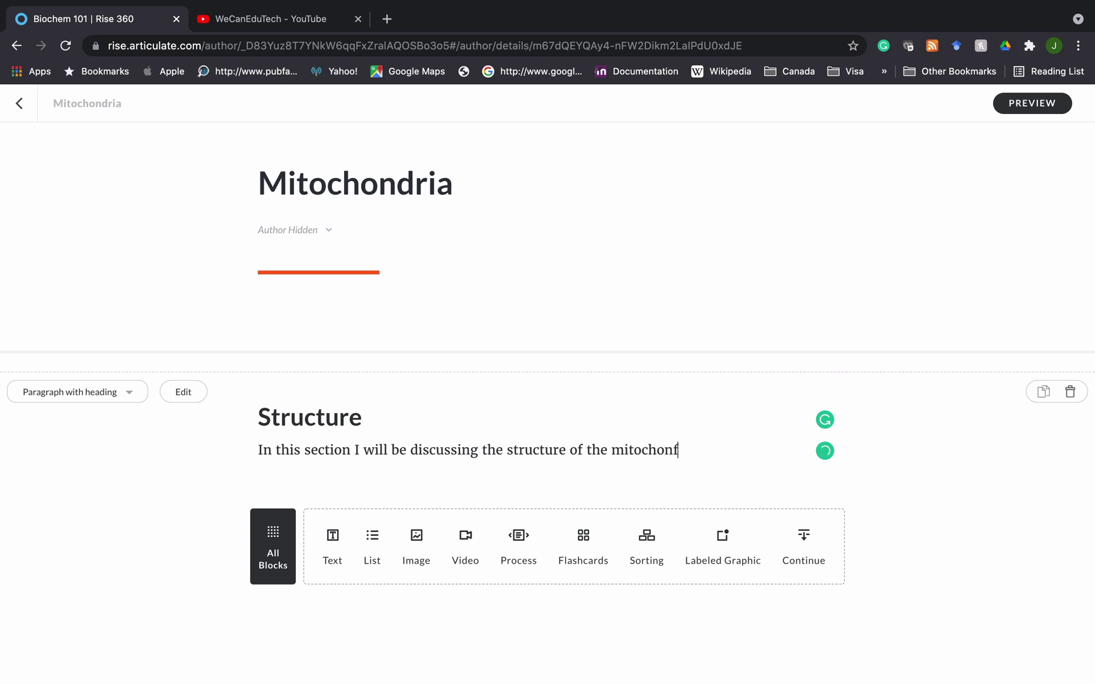
{"action": "type", "text": "dria."}
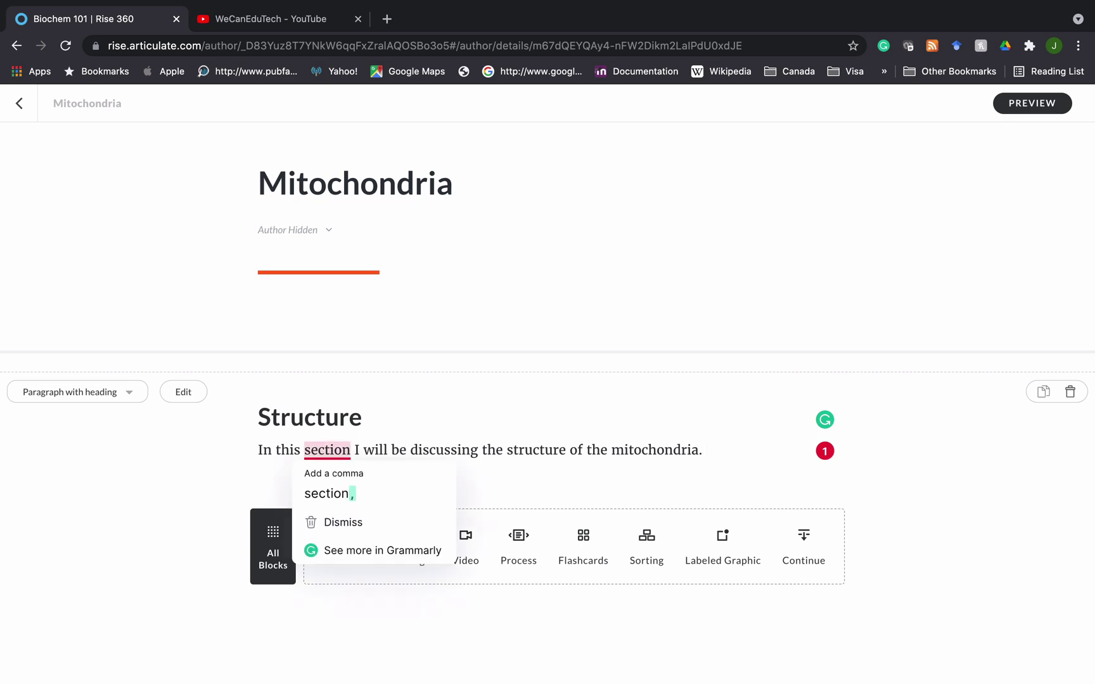
{"action": "left_click", "coordinate": [346, 490]}
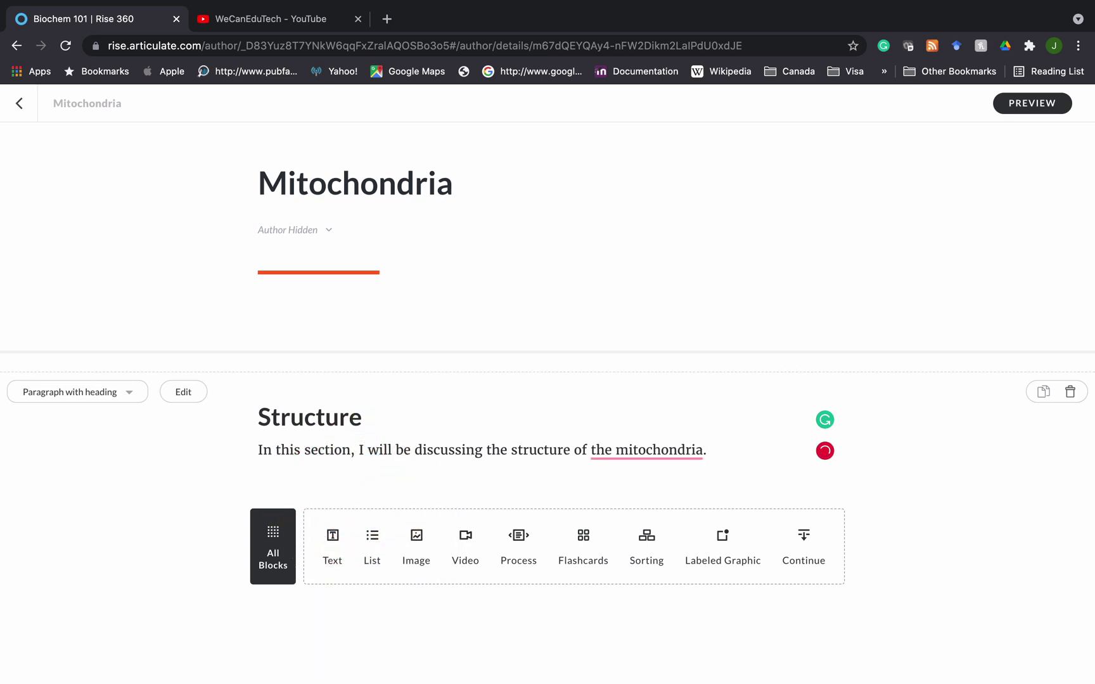
{"action": "left_click_drag", "start_coordinate": [276, 450], "coordinate": [349, 447]}
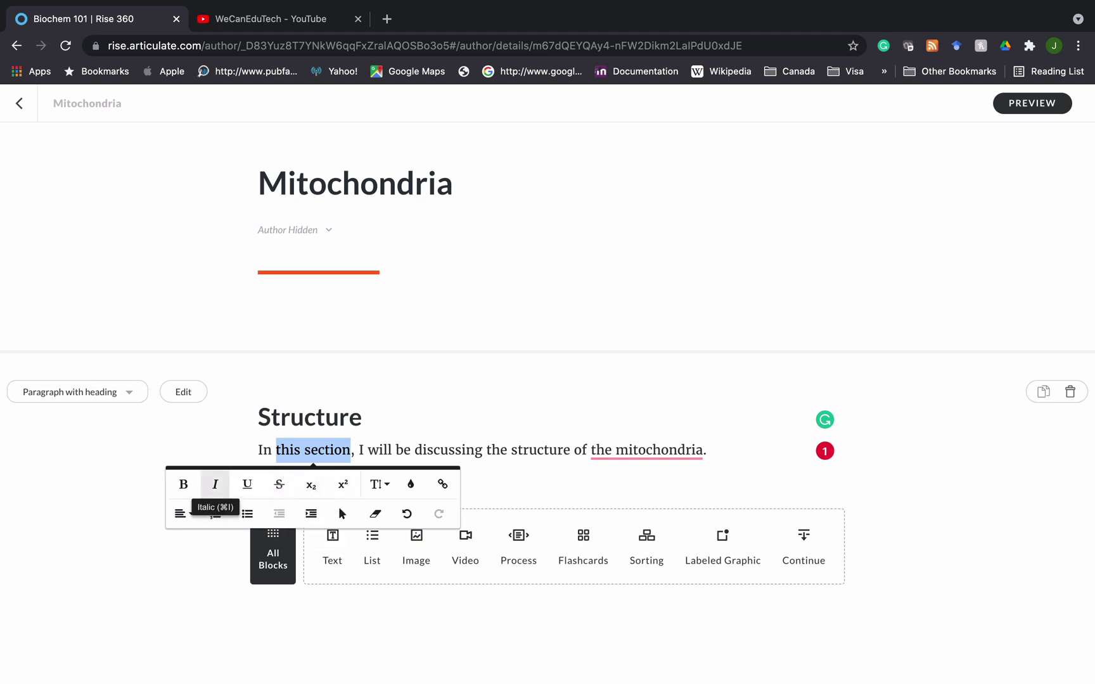
Step: Format the word 'mitochondria' in the Structure paragraph as bold red text
{"action": "left_click", "coordinate": [615, 448]}
{"action": "left_click_drag", "start_coordinate": [615, 447], "coordinate": [704, 450]}
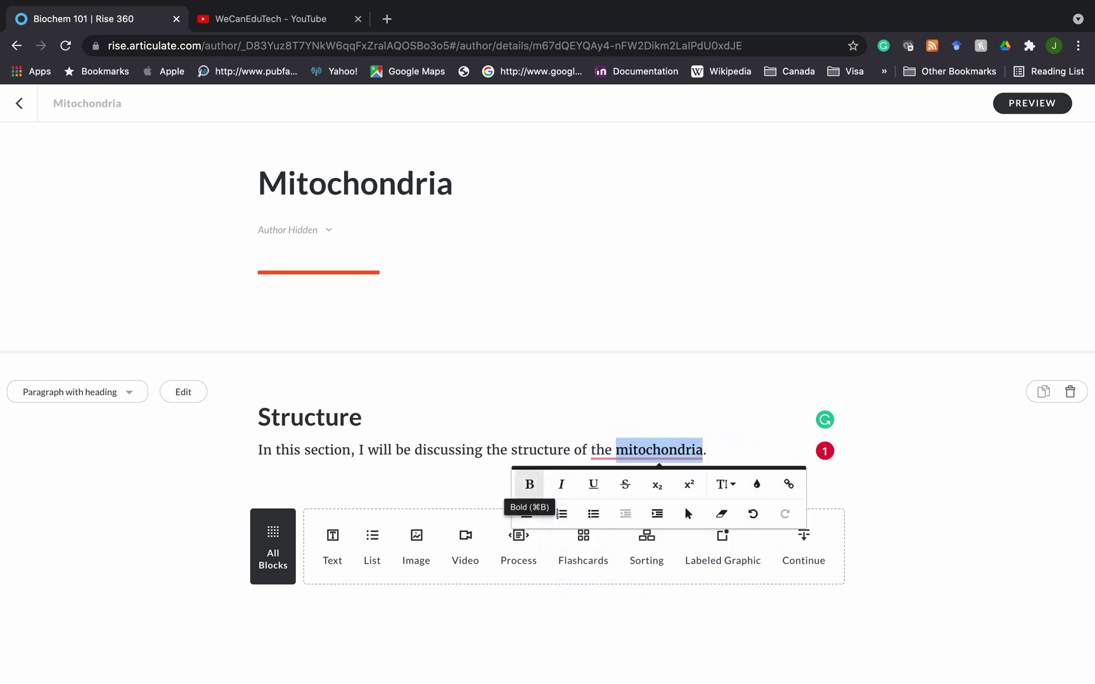
{"action": "left_click", "coordinate": [529, 484]}
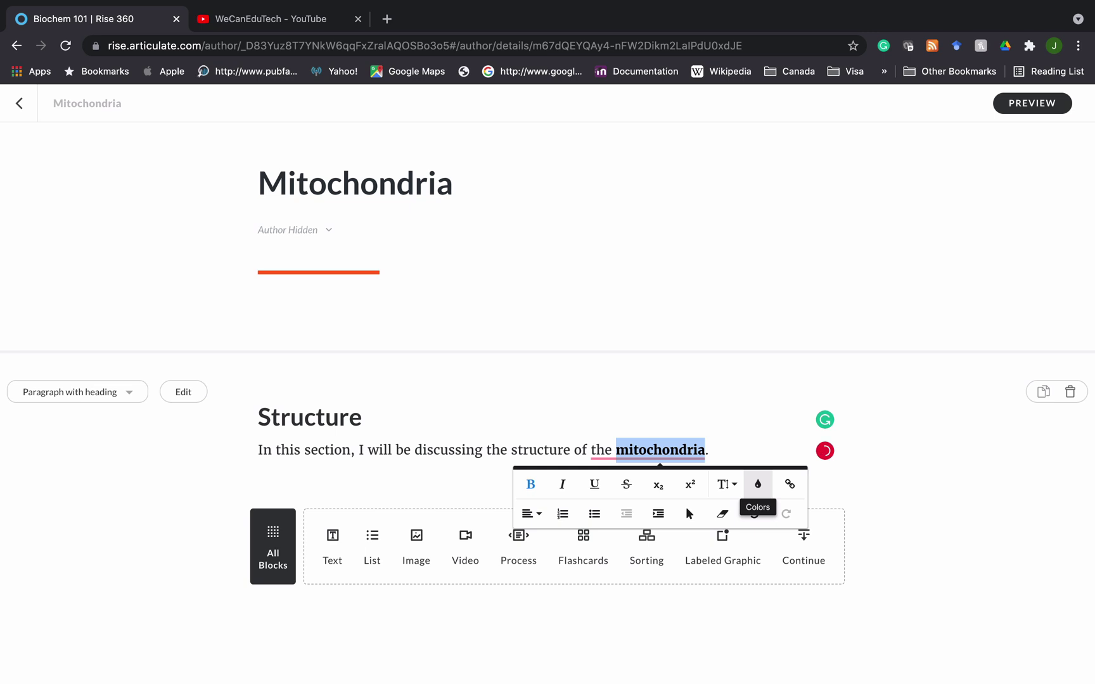
{"action": "left_click", "coordinate": [757, 484]}
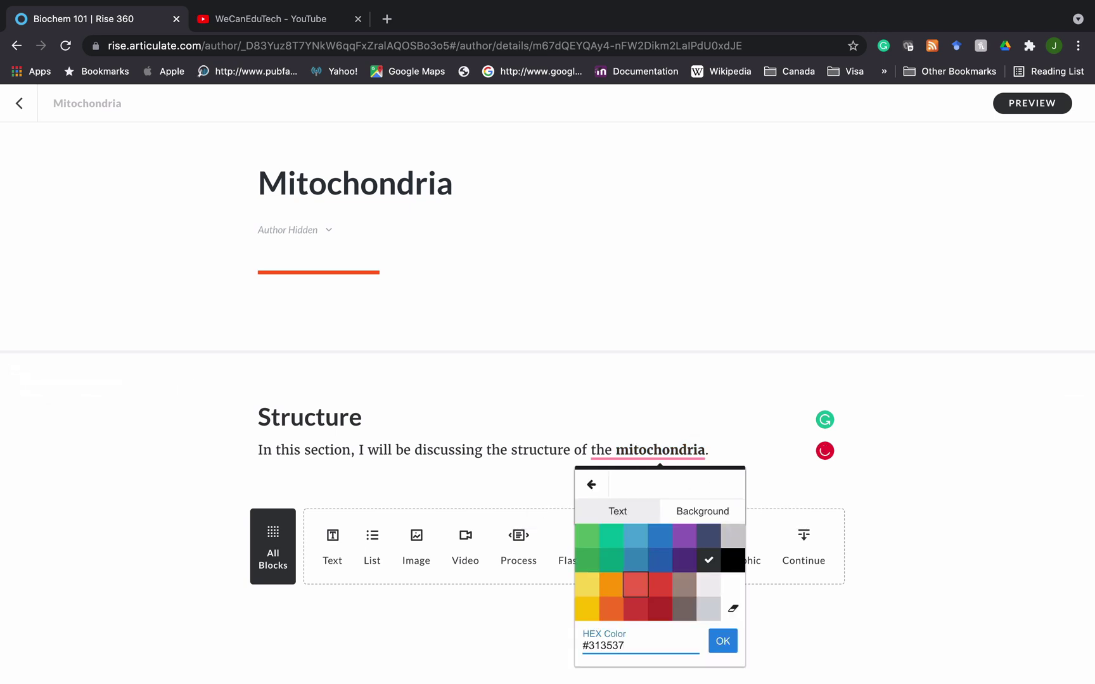
{"action": "left_click", "coordinate": [634, 584]}
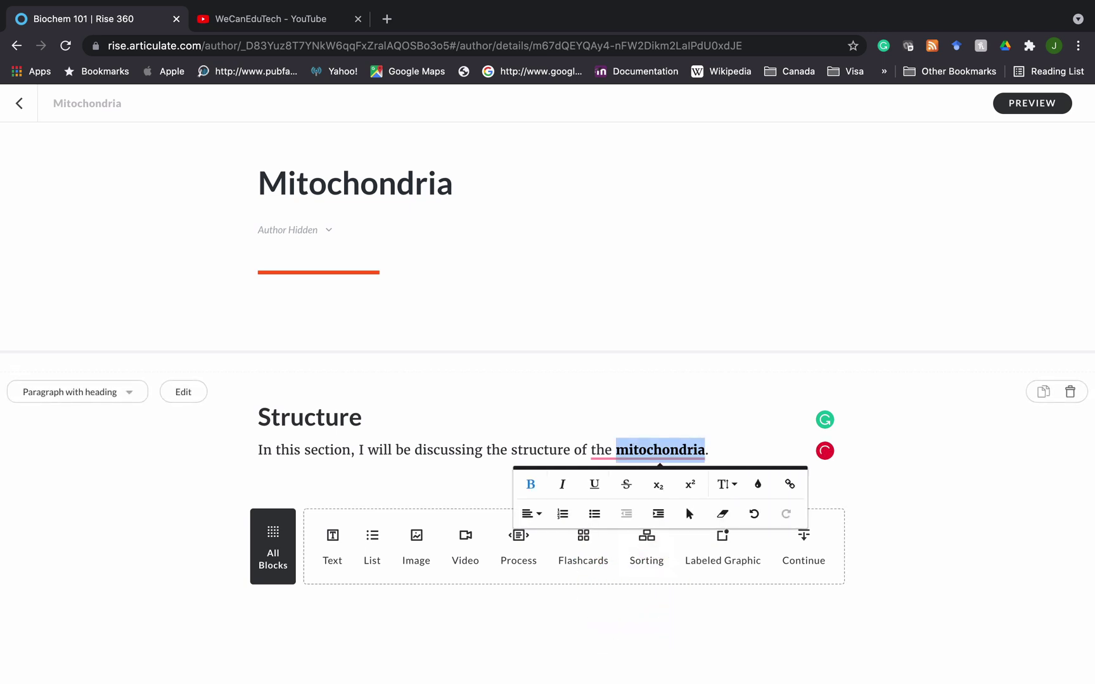
{"action": "left_click", "coordinate": [559, 450]}
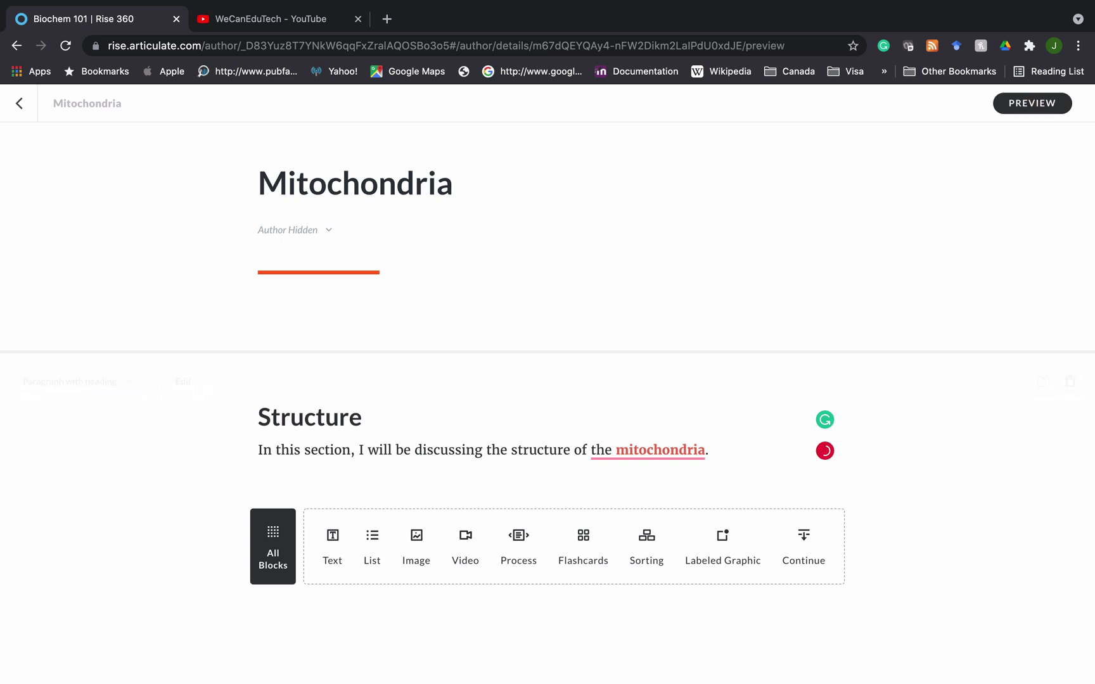
{"action": "left_click", "coordinate": [1031, 103]}
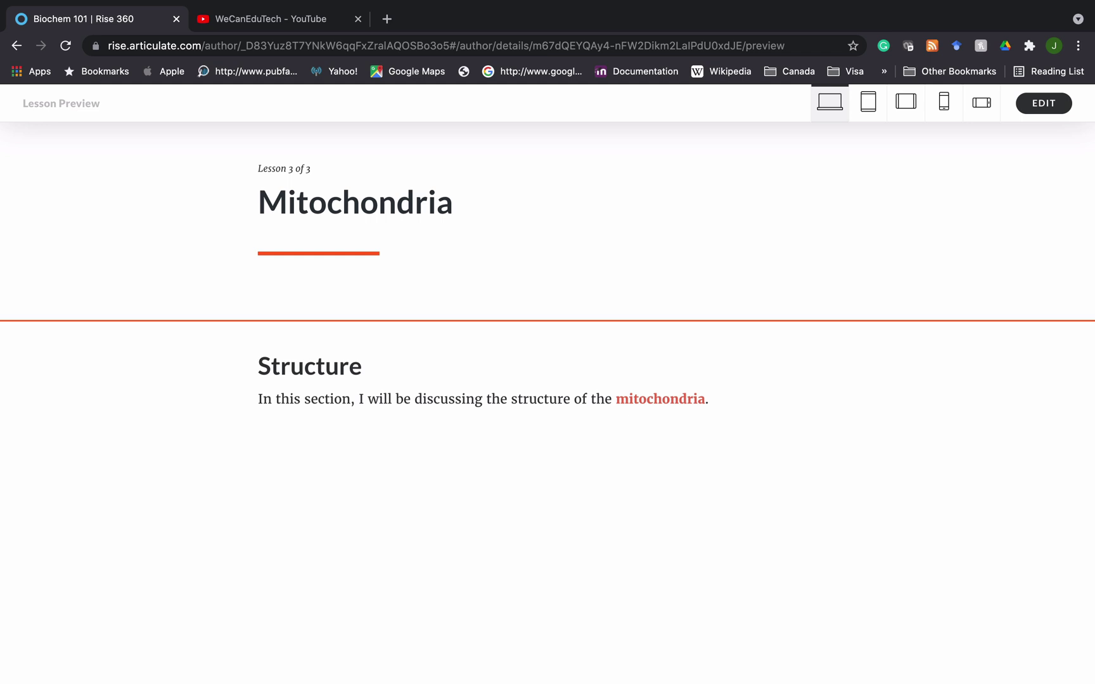
{"action": "left_click", "coordinate": [1036, 103]}
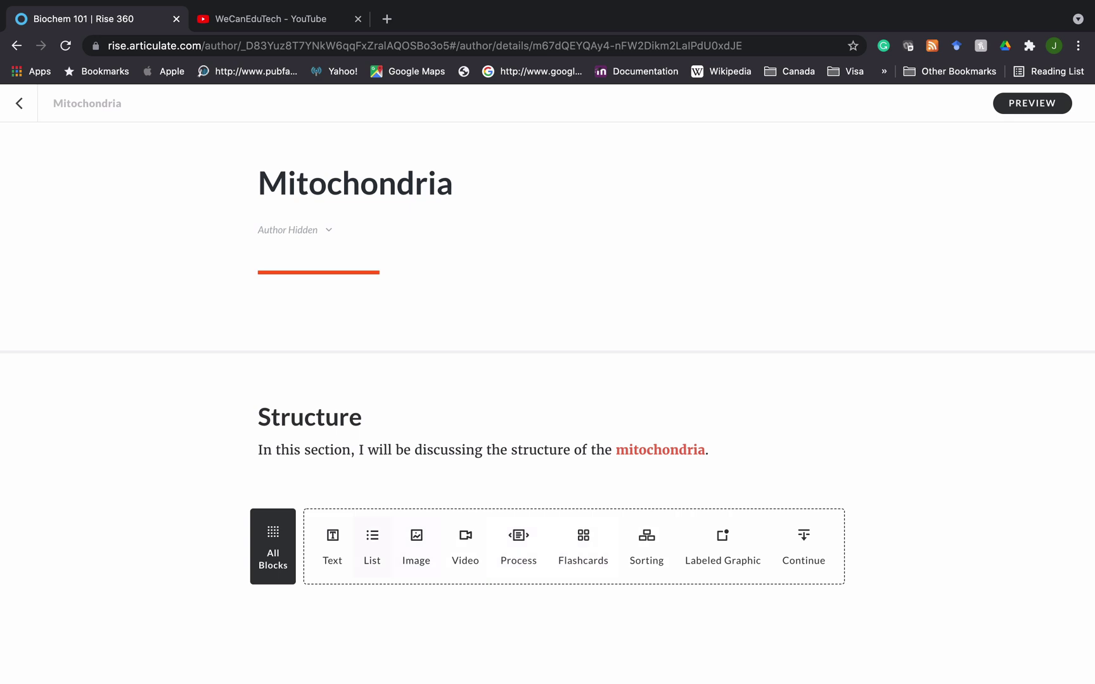
Step: Insert a five-column Table block from the Block Library's TEXT templates below the paragraph
{"action": "left_click", "coordinate": [272, 545]}
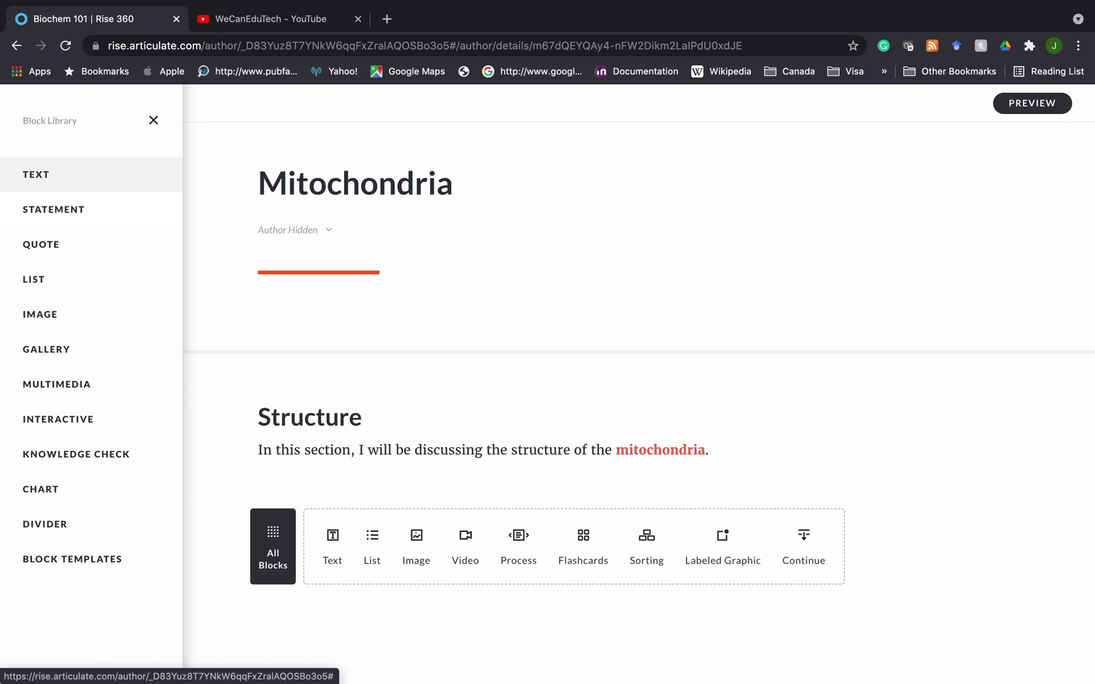
{"action": "left_click", "coordinate": [39, 171]}
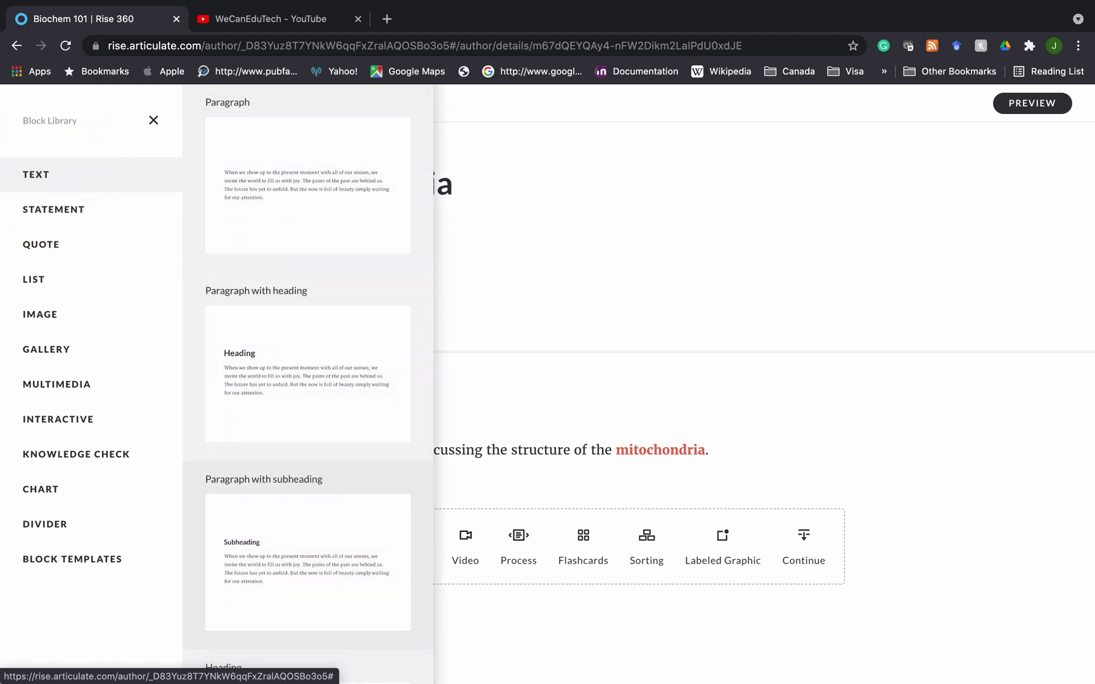
{"action": "scroll", "coordinate": [308, 381], "scroll_direction": "down", "scroll_amount": 3}
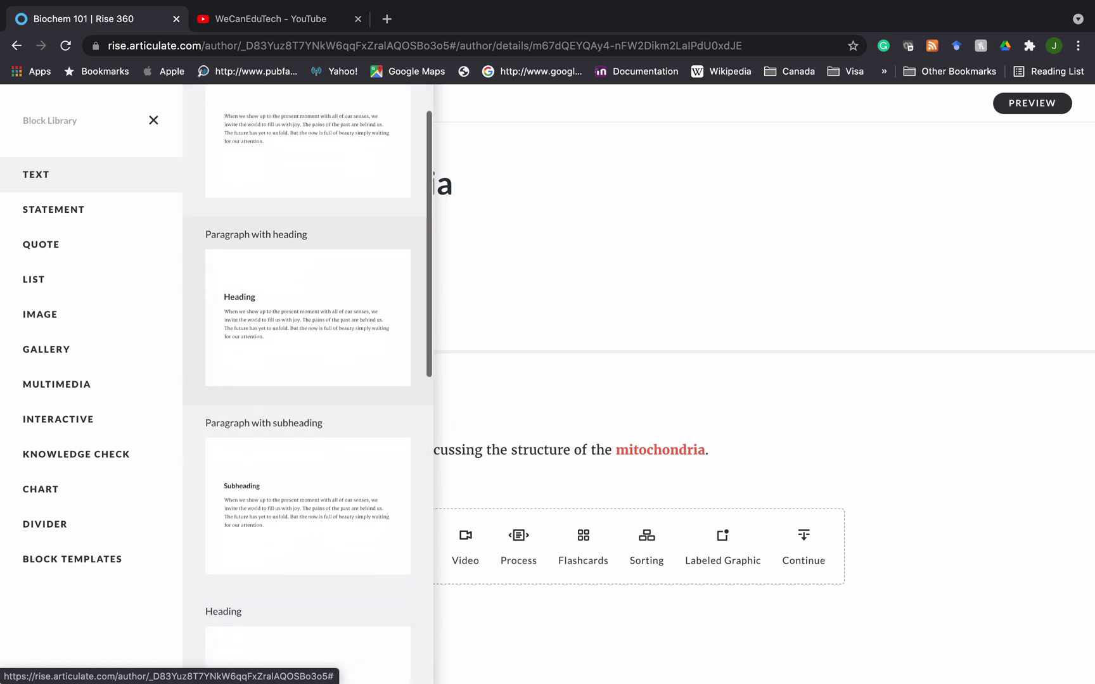
{"action": "scroll", "coordinate": [308, 254], "scroll_direction": "down", "scroll_amount": 2}
{"action": "scroll", "coordinate": [308, 253], "scroll_direction": "up", "scroll_amount": 4}
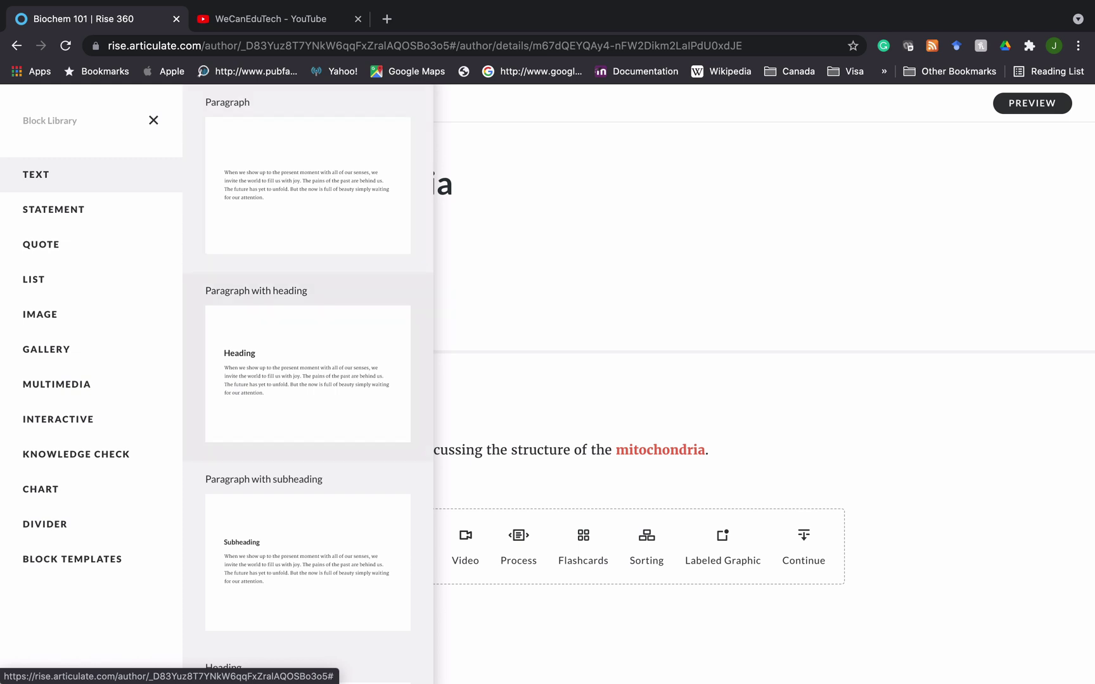
{"action": "scroll", "coordinate": [307, 412], "scroll_direction": "down", "scroll_amount": 5}
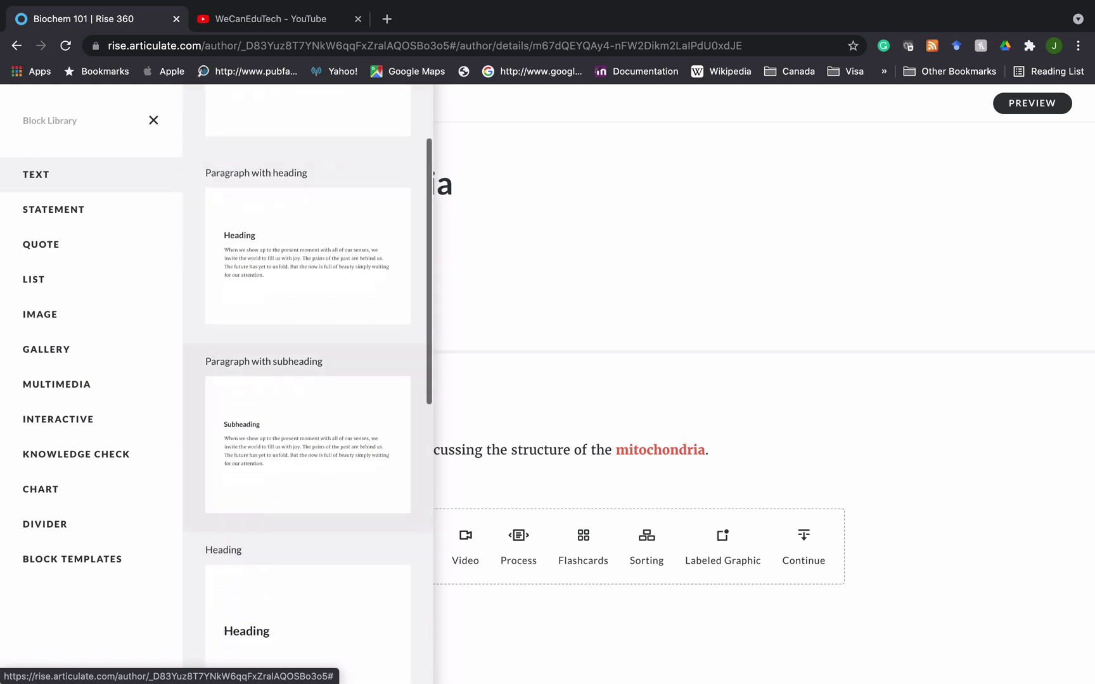
{"action": "scroll", "coordinate": [307, 412], "scroll_direction": "down", "scroll_amount": 6}
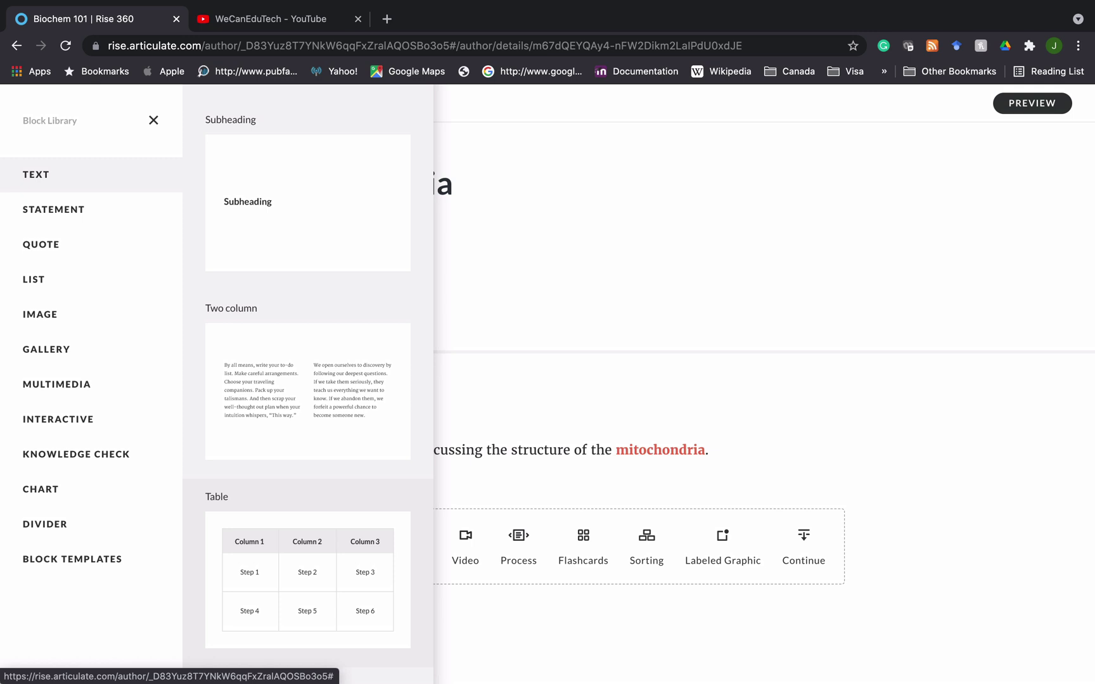
{"action": "left_click", "coordinate": [268, 562]}
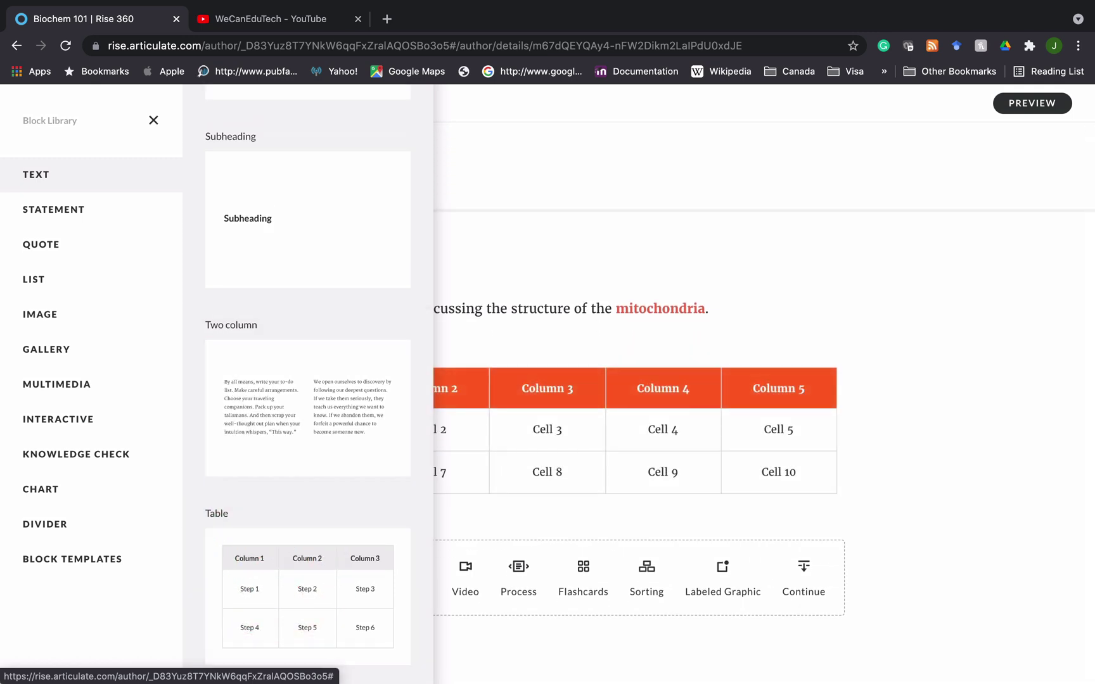
Step: Rename the Column 1 and Column 2 table headers to 'heading 1' and 'heading 2'
{"action": "left_click", "coordinate": [510, 310]}
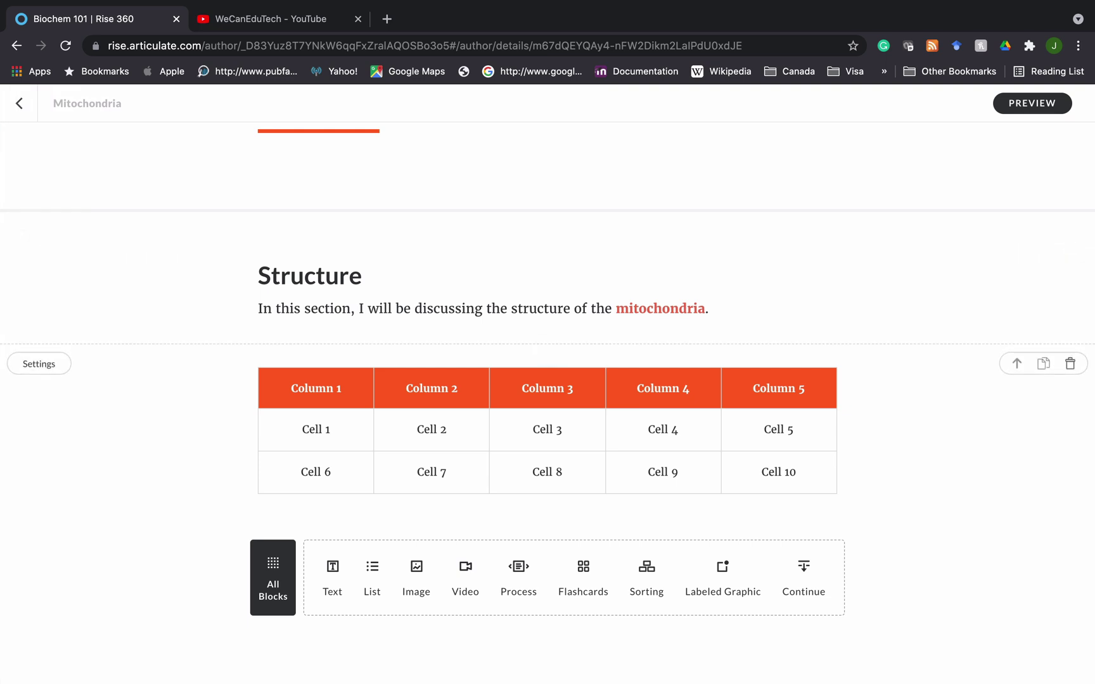
{"action": "left_click", "coordinate": [310, 388]}
{"action": "left_click_drag", "start_coordinate": [342, 389], "coordinate": [287, 389]}
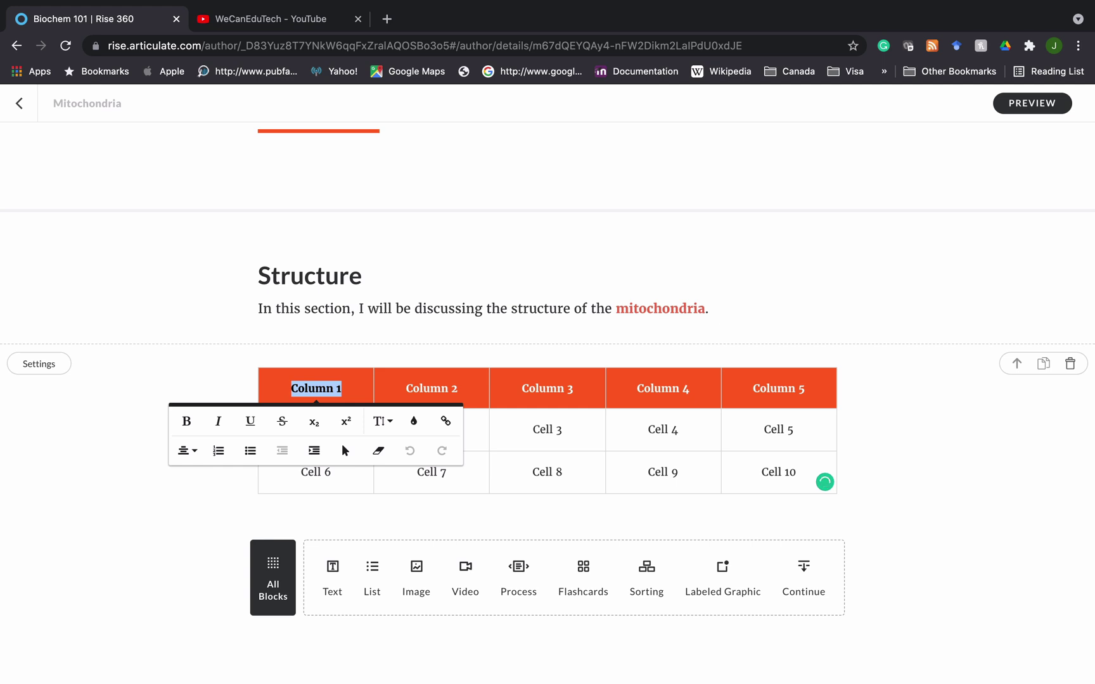
{"action": "type", "text": "he"}
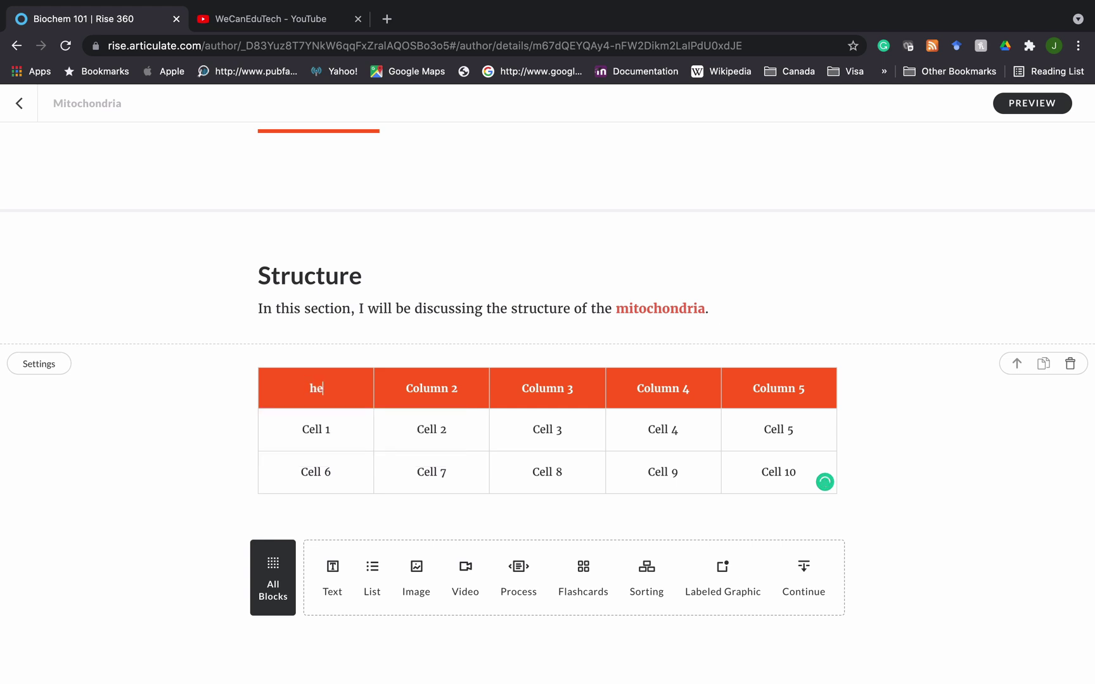
{"action": "type", "text": "ading 1"}
{"action": "double_click", "coordinate": [415, 388]}
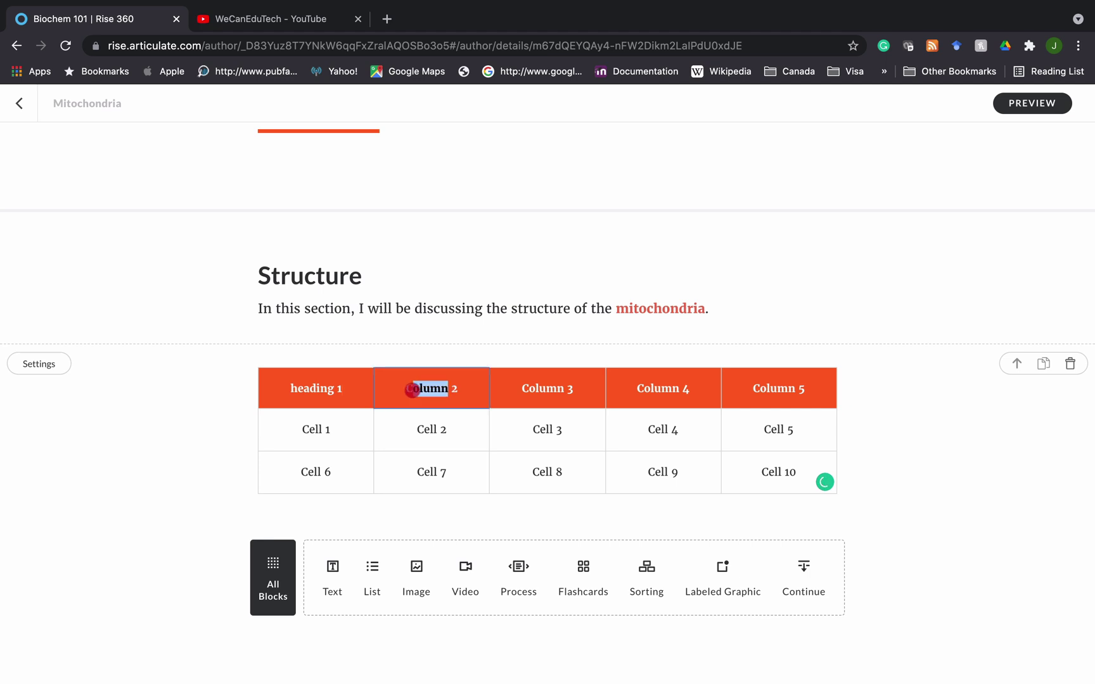
{"action": "type", "text": "head"}
{"action": "type", "text": "ing"}
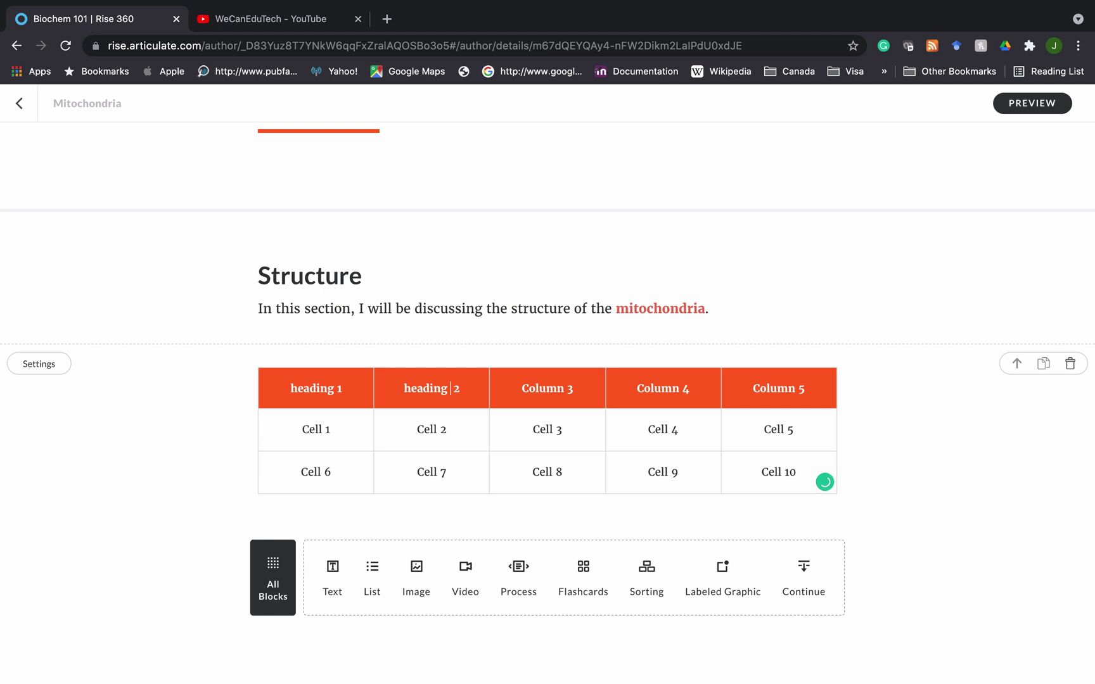
Step: Replace Cells 1, 2, 6 and 7 with placeholder text
{"action": "triple_click", "coordinate": [278, 429]}
{"action": "type", "text": "gkdndl msn"}
{"action": "triple_click", "coordinate": [405, 429]}
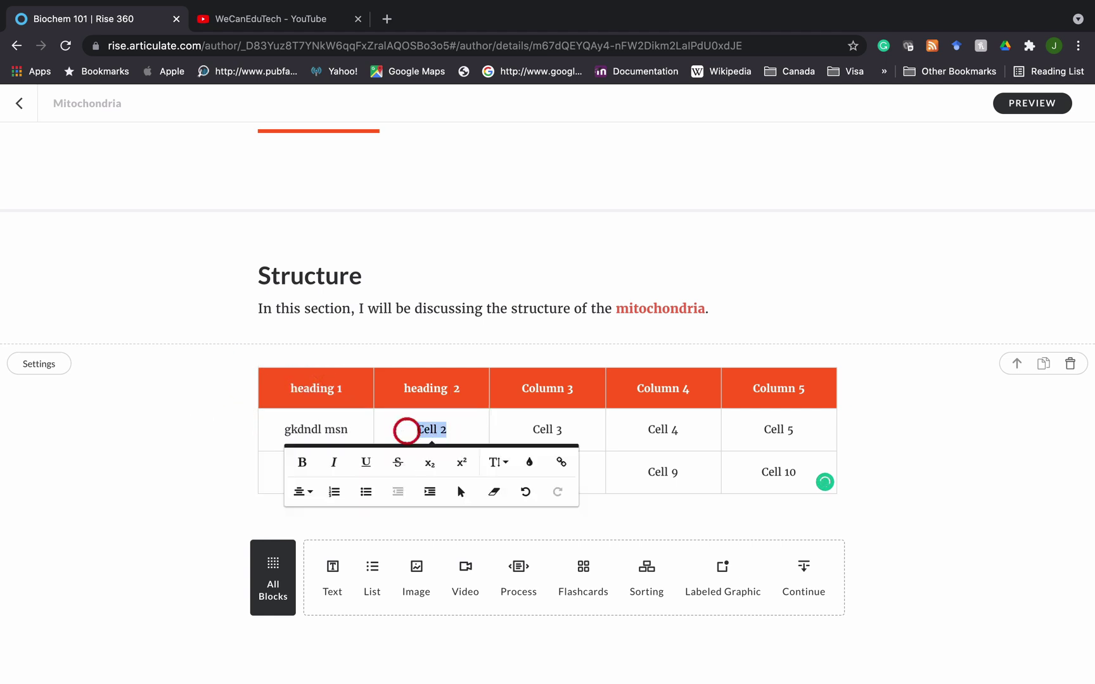
{"action": "type", "text": "lvfbdlvn"}
{"action": "triple_click", "coordinate": [298, 472]}
{"action": "type", "text": "lxvbldsv;n"}
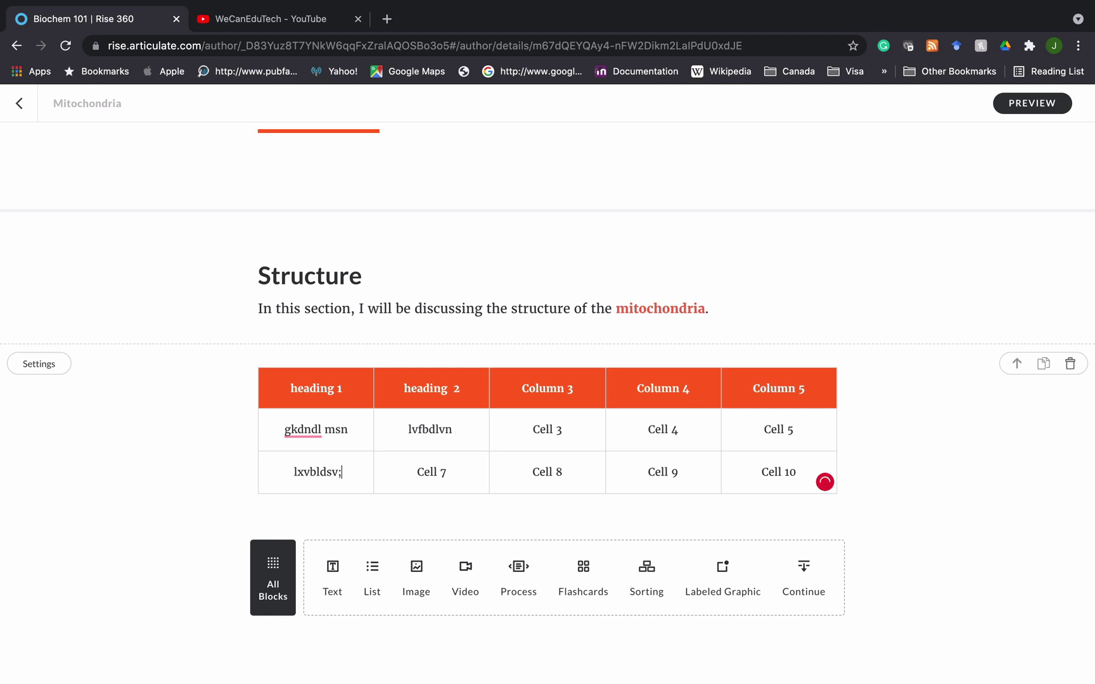
{"action": "triple_click", "coordinate": [404, 469]}
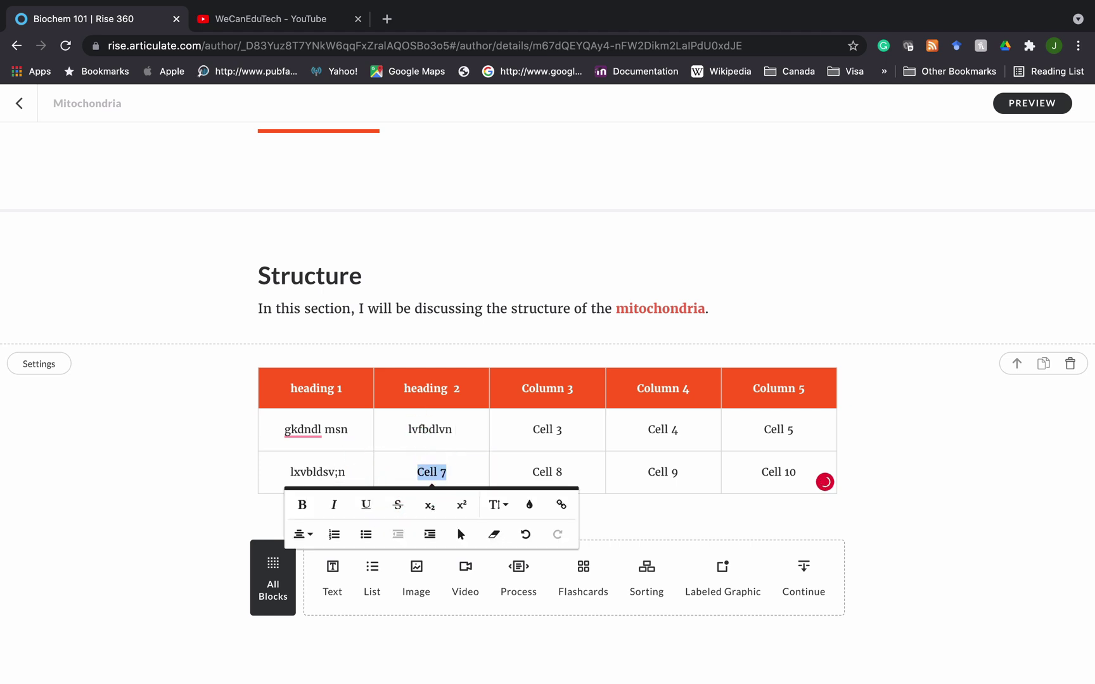
{"action": "type", "text": "v bldsv;"}
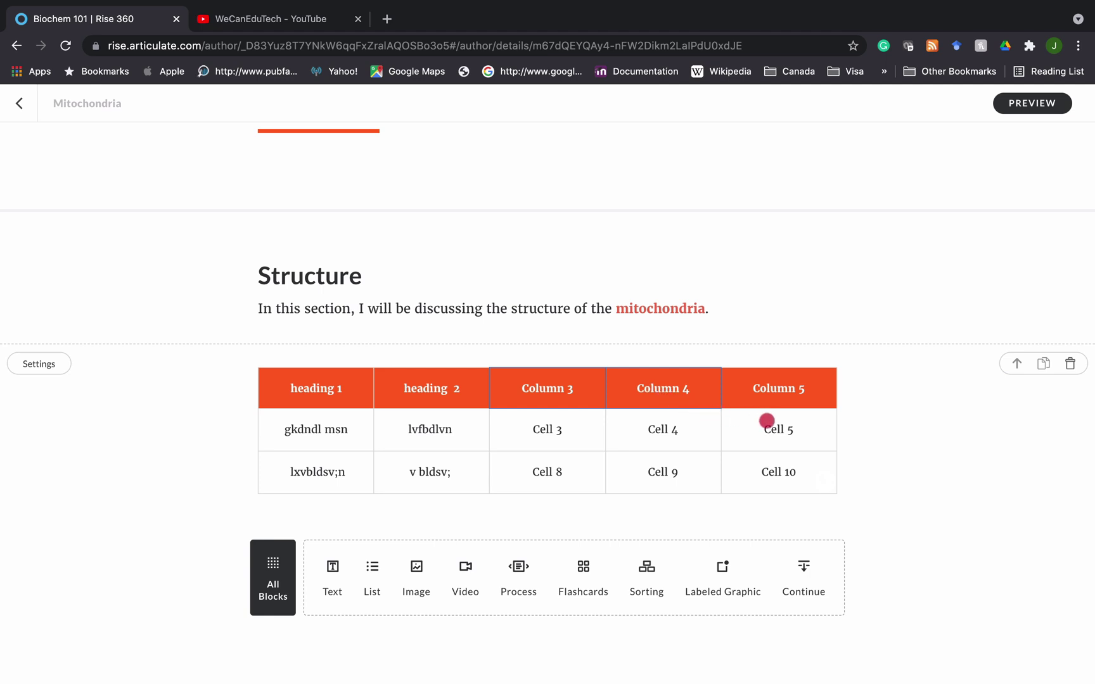
Step: Delete Columns 3 through 5, keeping only the heading 1 and heading 2 columns
{"action": "left_click", "coordinate": [767, 421]}
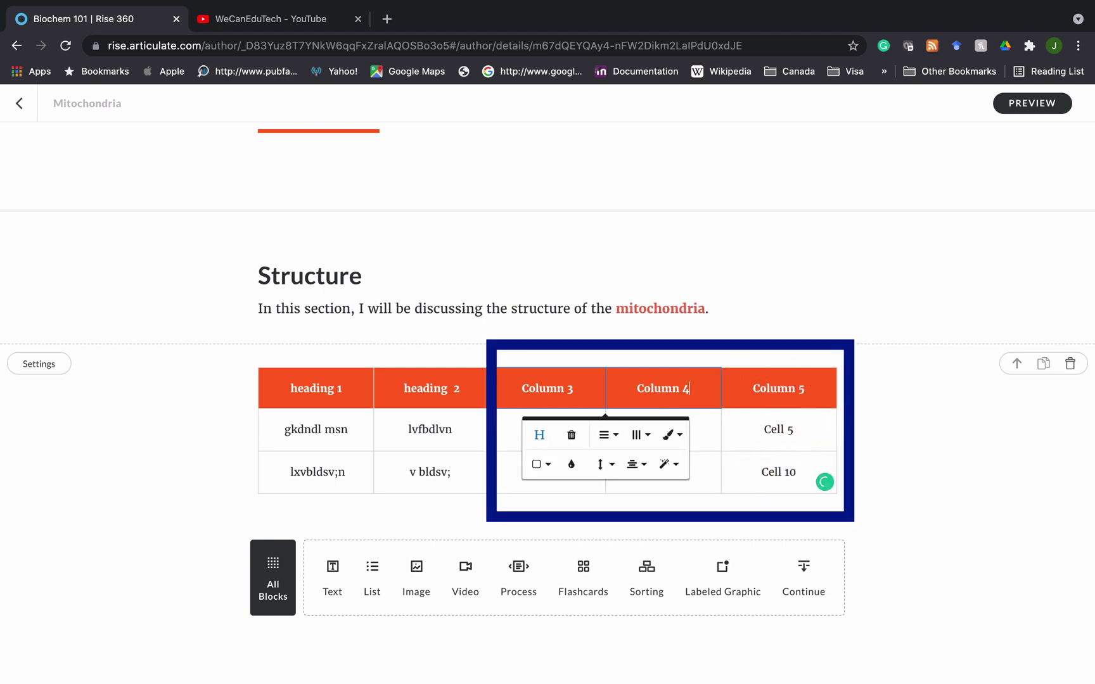
{"action": "left_click_drag", "start_coordinate": [549, 389], "coordinate": [772, 396]}
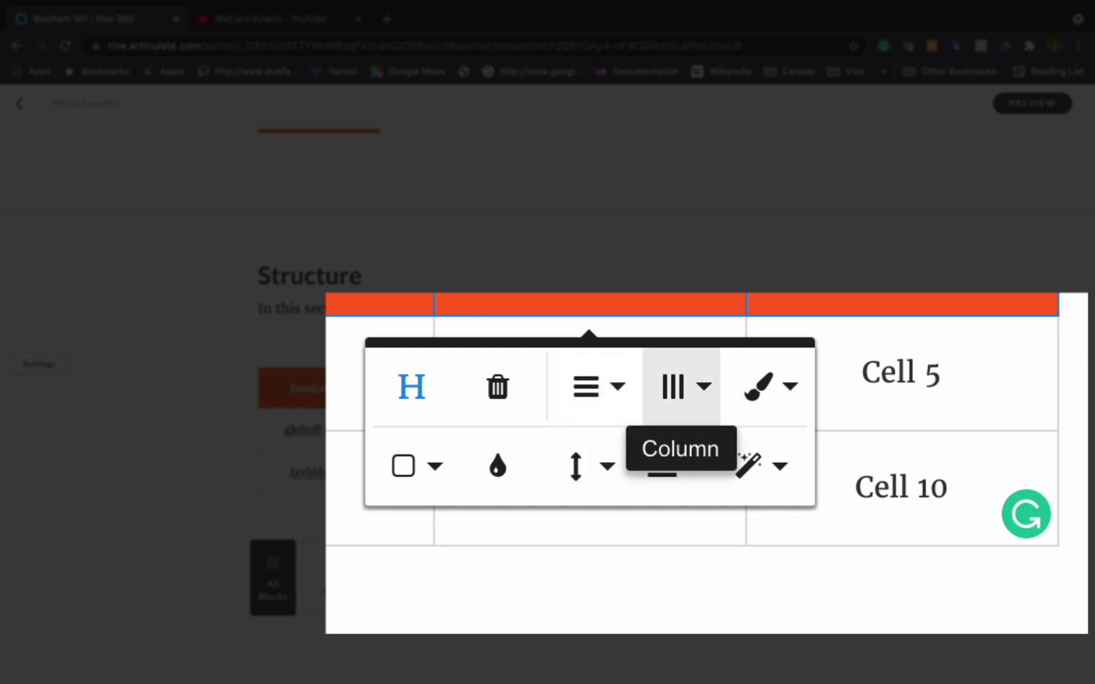
{"action": "left_click", "coordinate": [697, 434]}
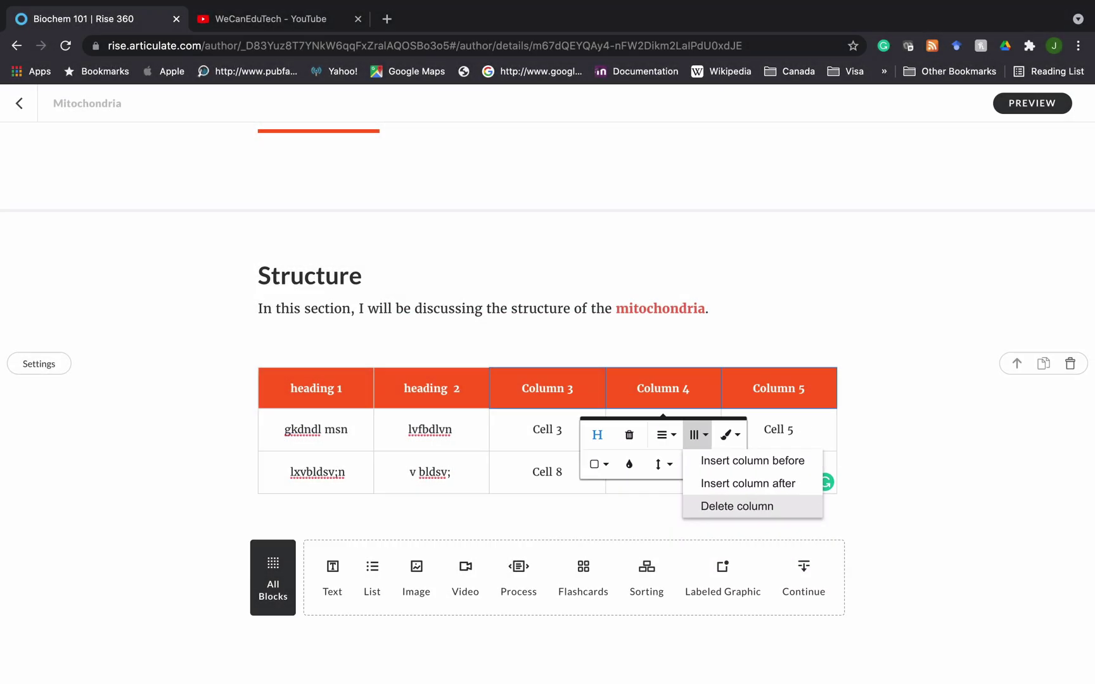
{"action": "left_click", "coordinate": [737, 506]}
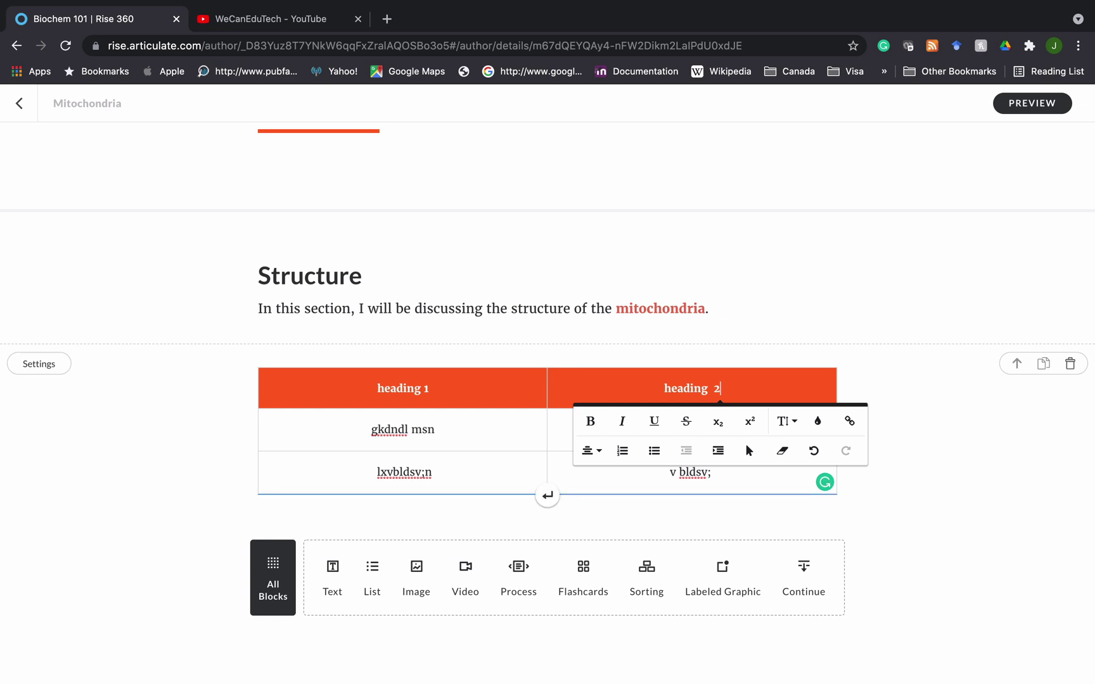
Step: Insert an empty row below the table's bottom row
{"action": "left_click", "coordinate": [439, 463]}
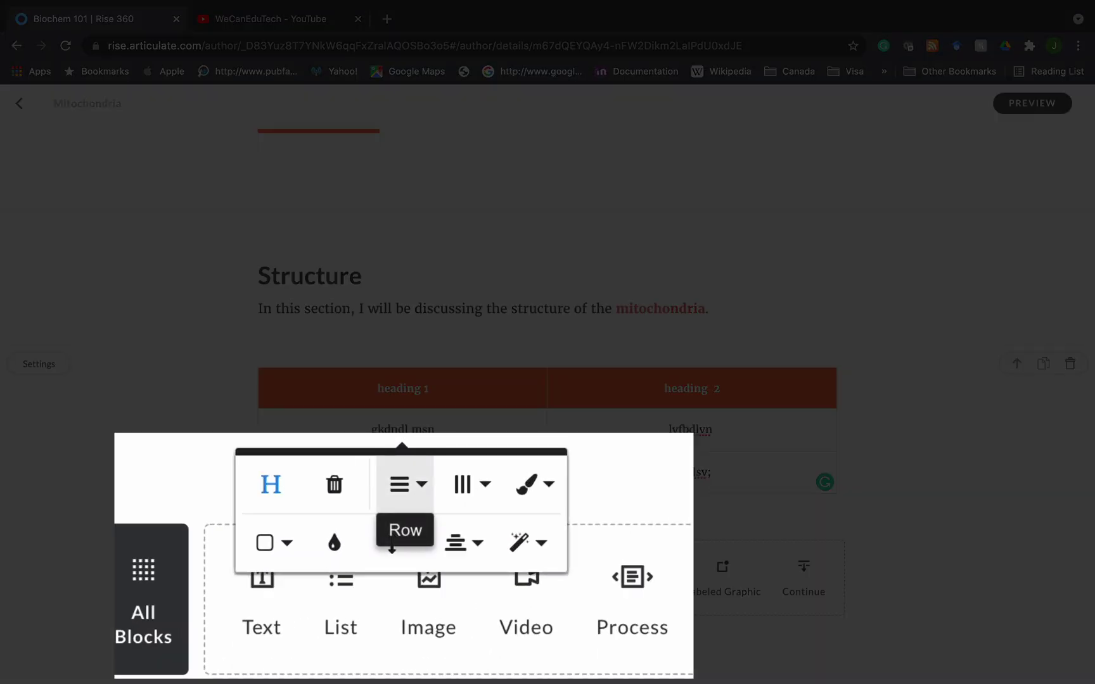
{"action": "left_click", "coordinate": [419, 484]}
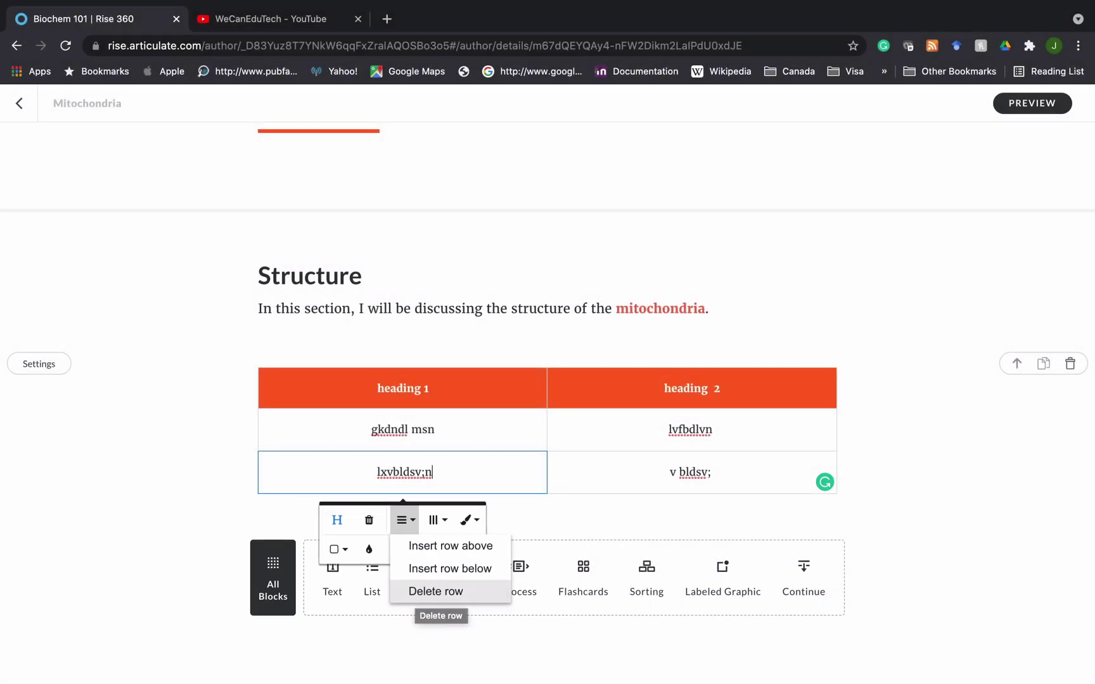
{"action": "left_click", "coordinate": [450, 568]}
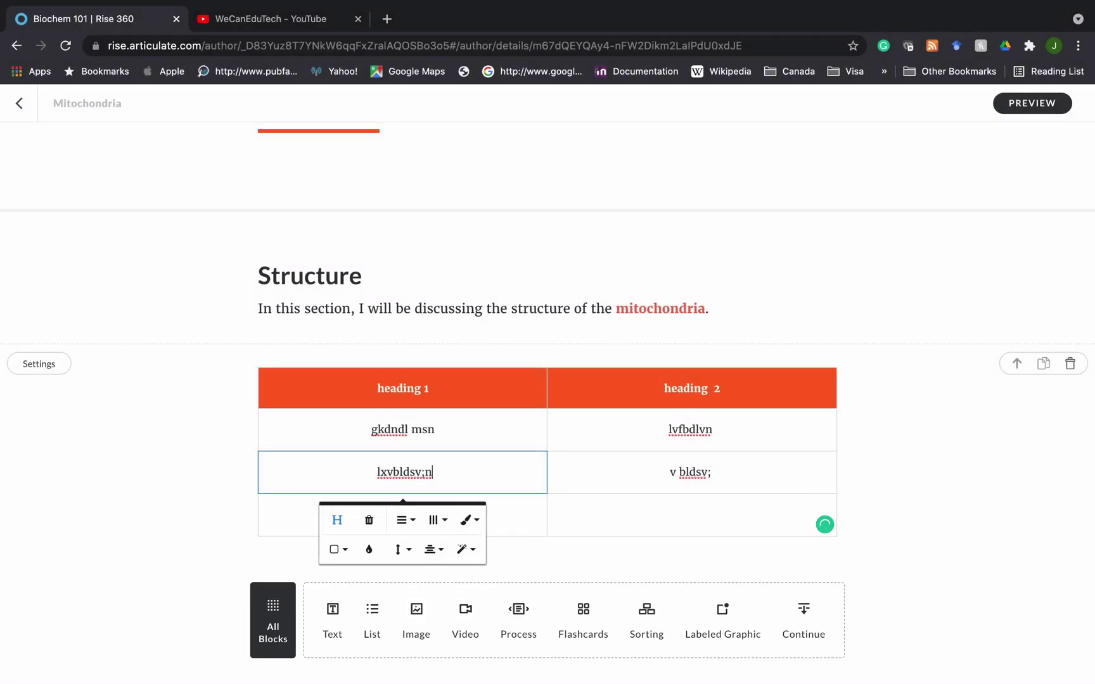
{"action": "left_click", "coordinate": [532, 513]}
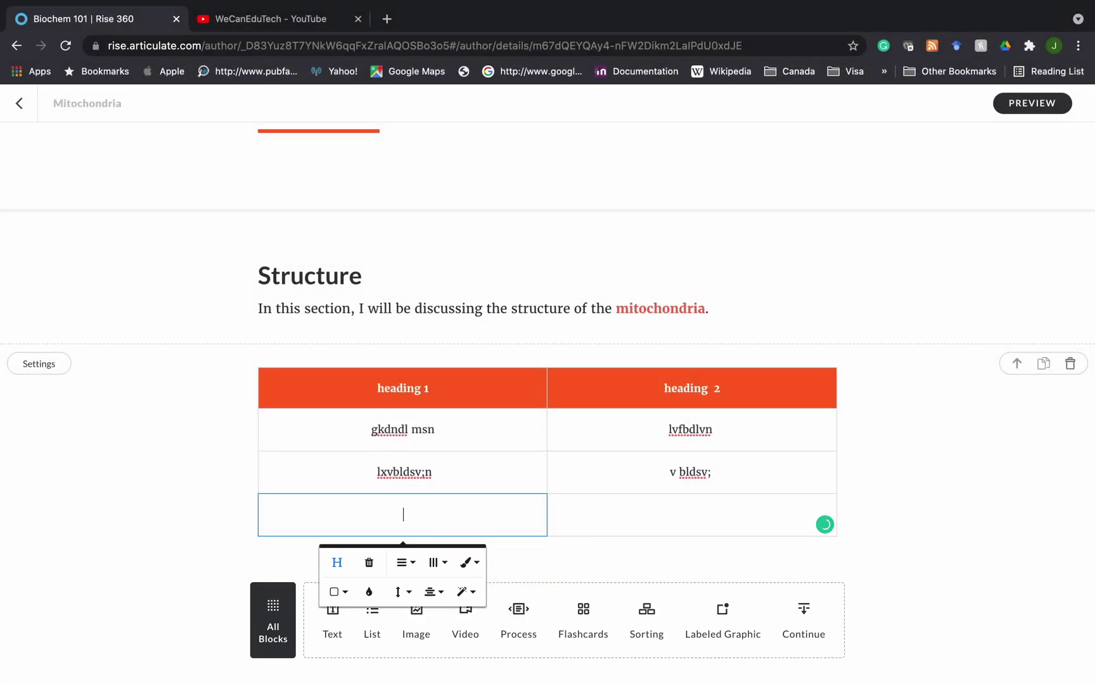
{"action": "scroll", "coordinate": [547, 405], "scroll_direction": "up", "scroll_amount": 2}
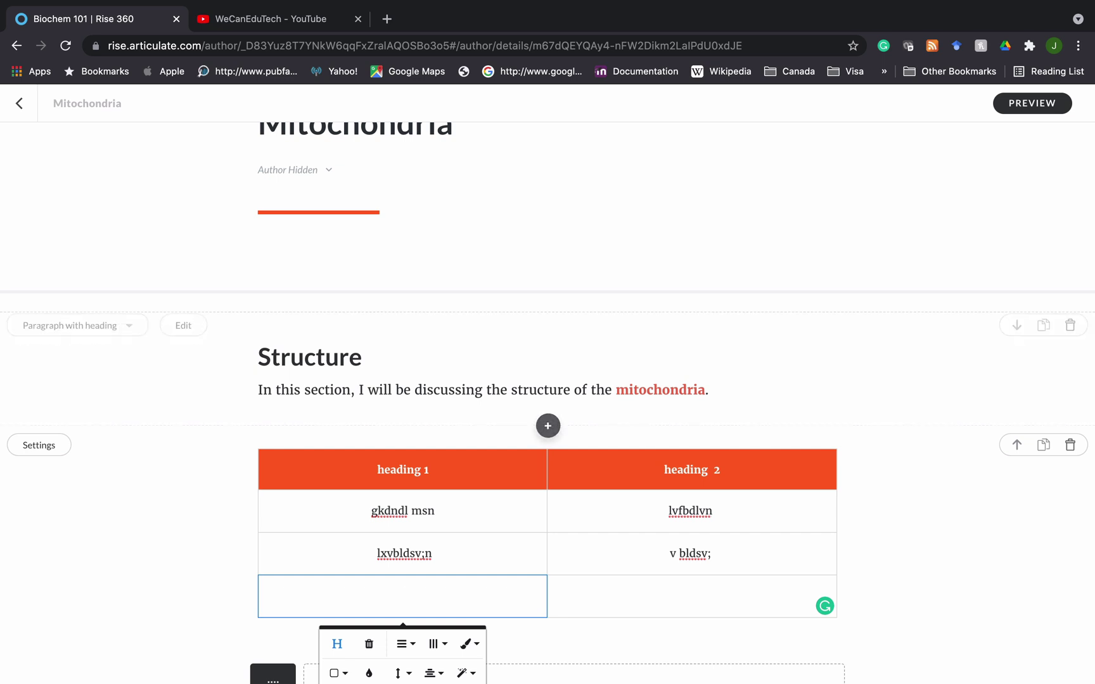
Step: Insert an Image centered block with the sample bicycle photo above the table
{"action": "left_click", "coordinate": [548, 426]}
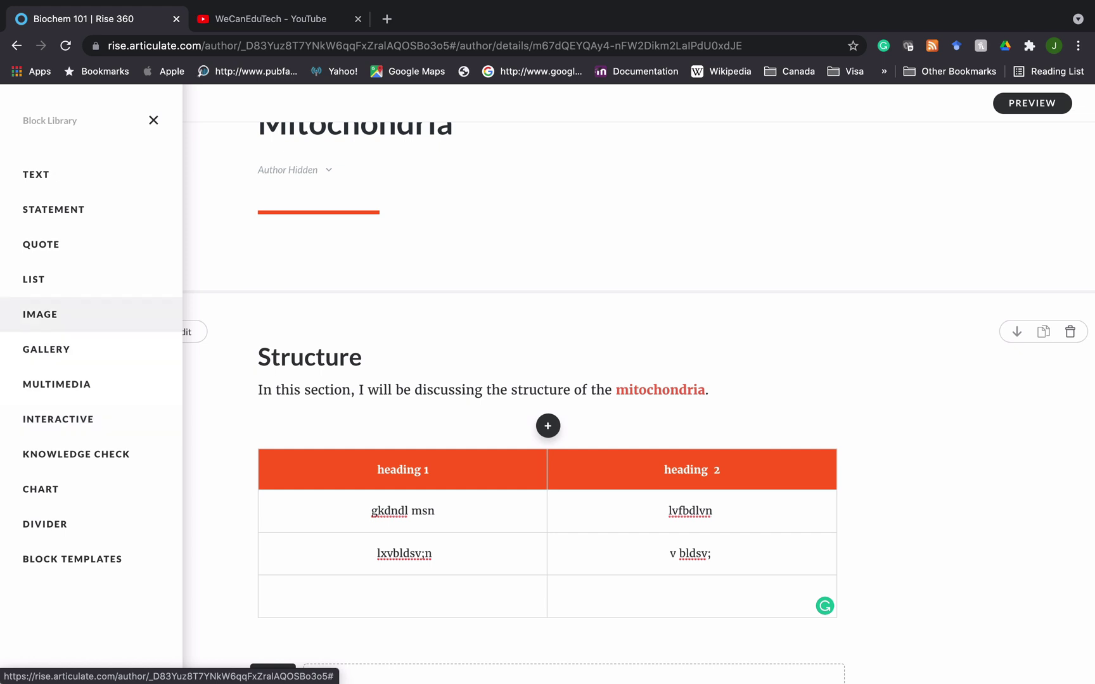
{"action": "left_click", "coordinate": [40, 314]}
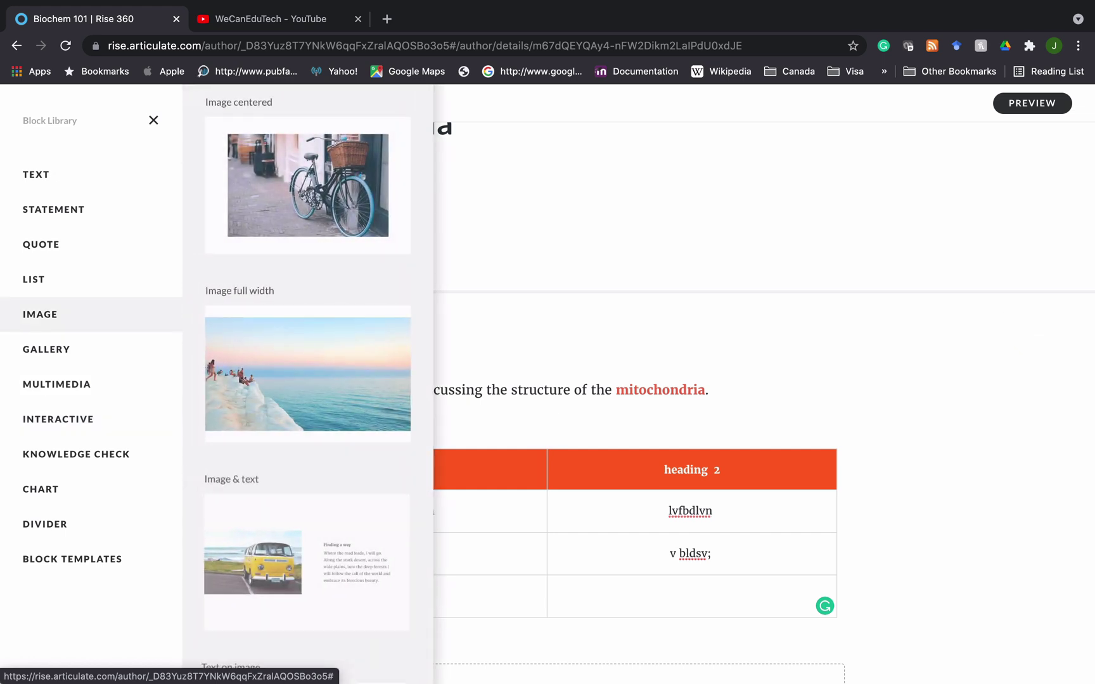
{"action": "left_click", "coordinate": [308, 185]}
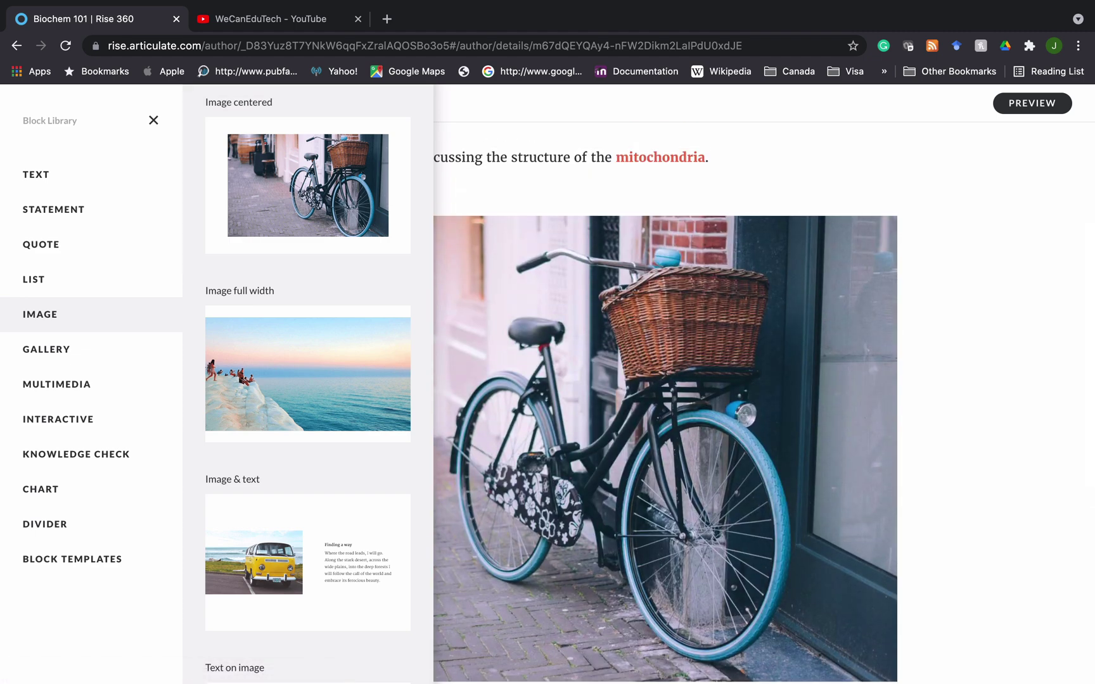
{"action": "key", "text": "Escape"}
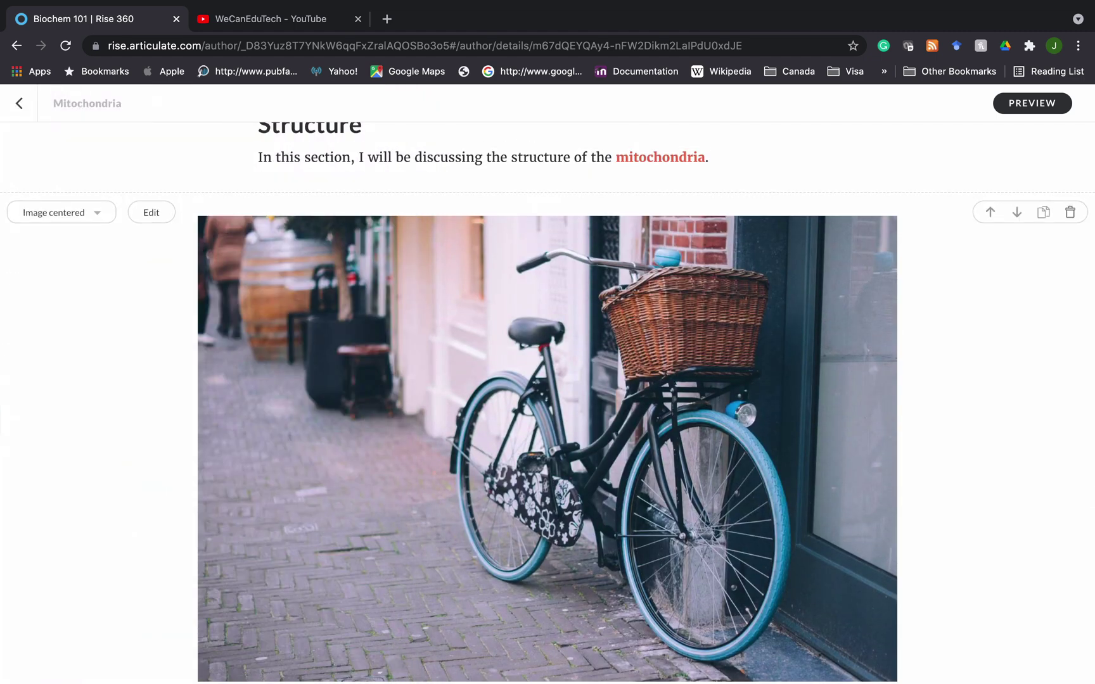
{"action": "scroll", "coordinate": [547, 405], "scroll_direction": "down", "scroll_amount": 9}
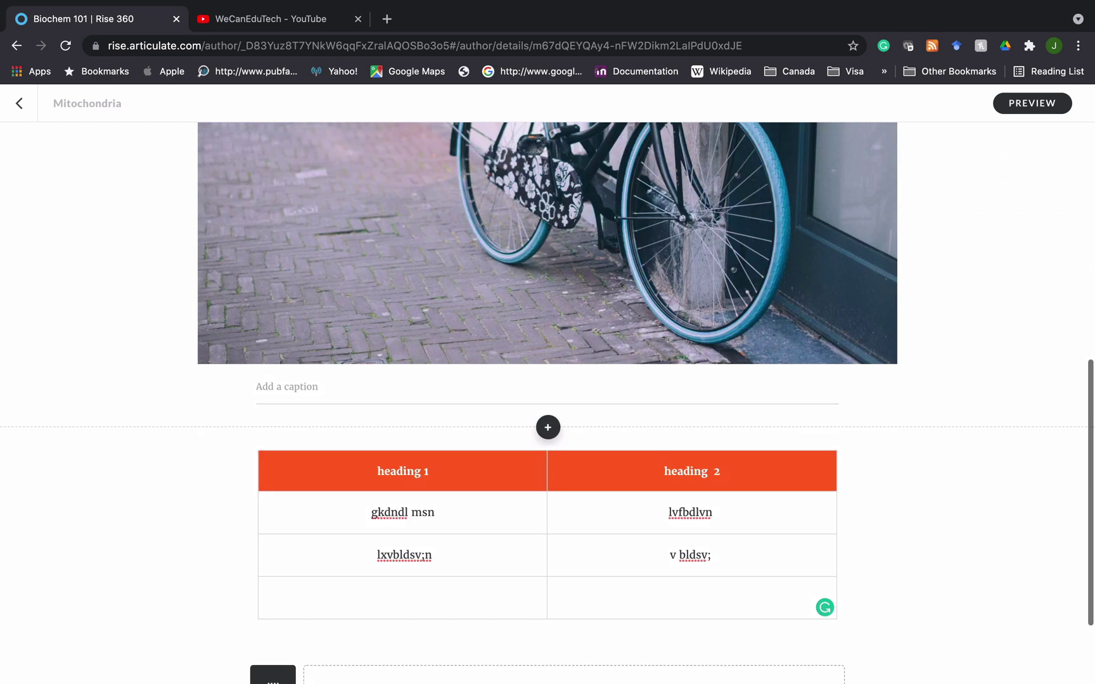
{"action": "scroll", "coordinate": [547, 402], "scroll_direction": "up", "scroll_amount": 10}
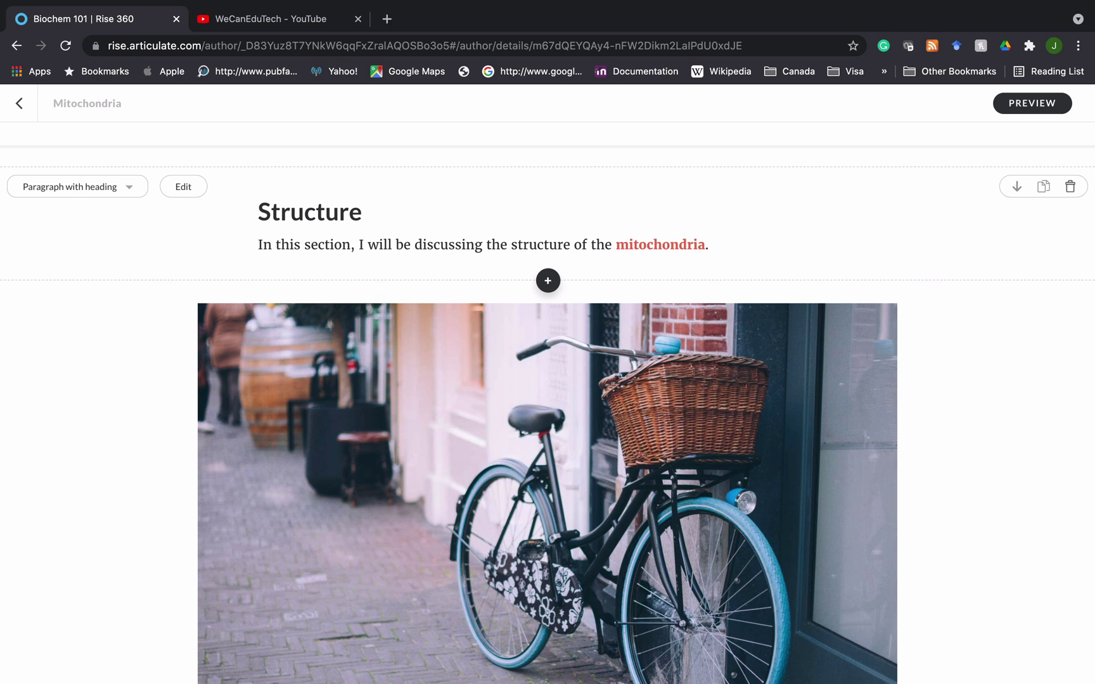
{"action": "scroll", "coordinate": [547, 403], "scroll_direction": "down", "scroll_amount": 6}
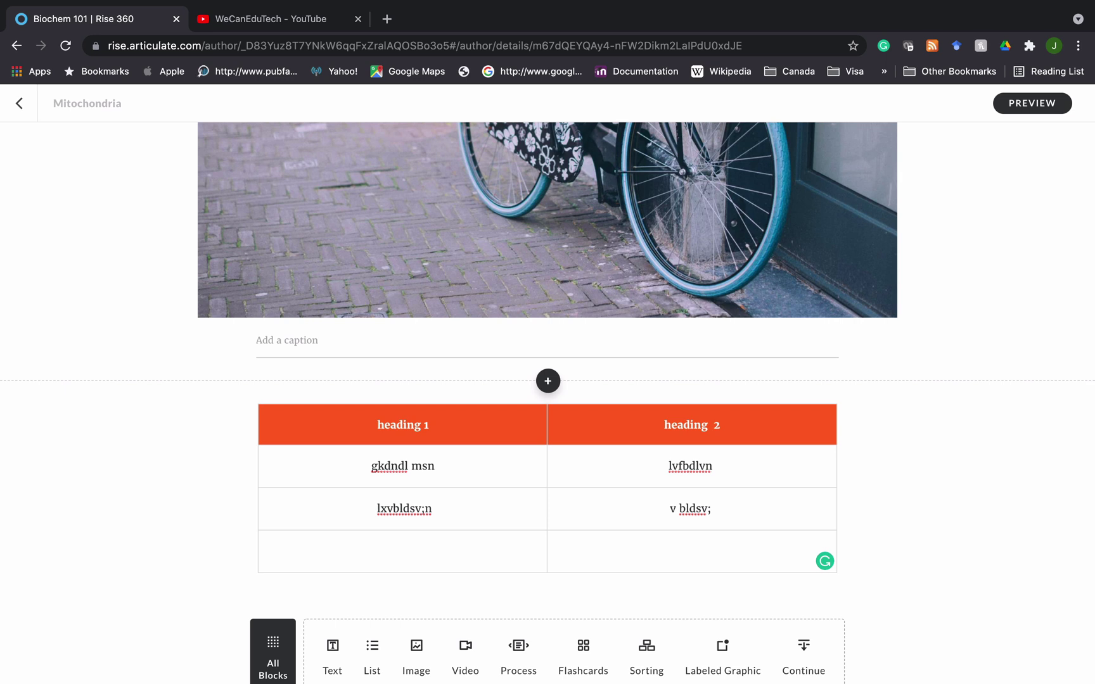
{"action": "scroll", "coordinate": [548, 403], "scroll_direction": "up", "scroll_amount": 8}
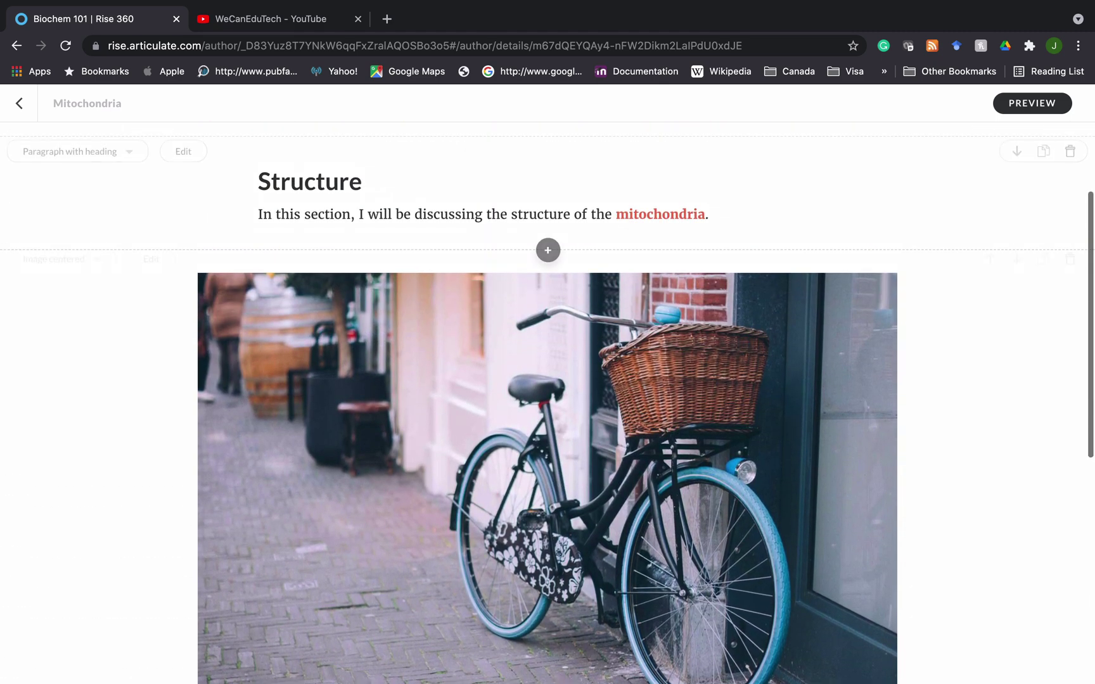
{"action": "scroll", "coordinate": [547, 403], "scroll_direction": "up", "scroll_amount": 2}
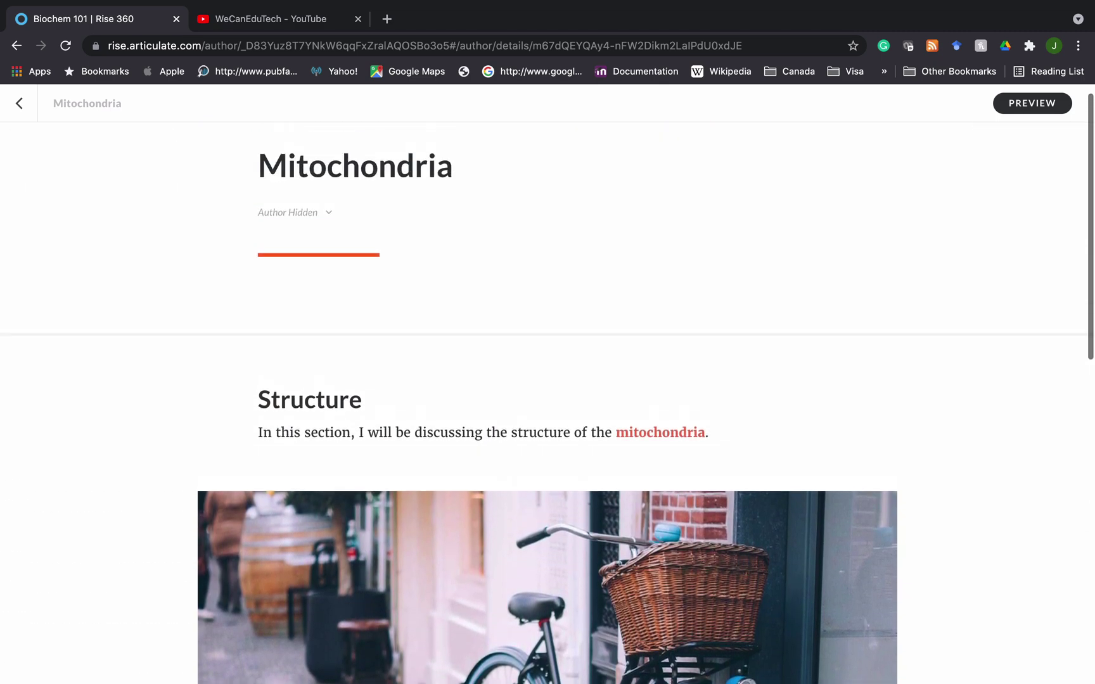
{"action": "mouse_move", "coordinate": [547, 355]}
{"action": "mouse_move", "coordinate": [548, 459]}
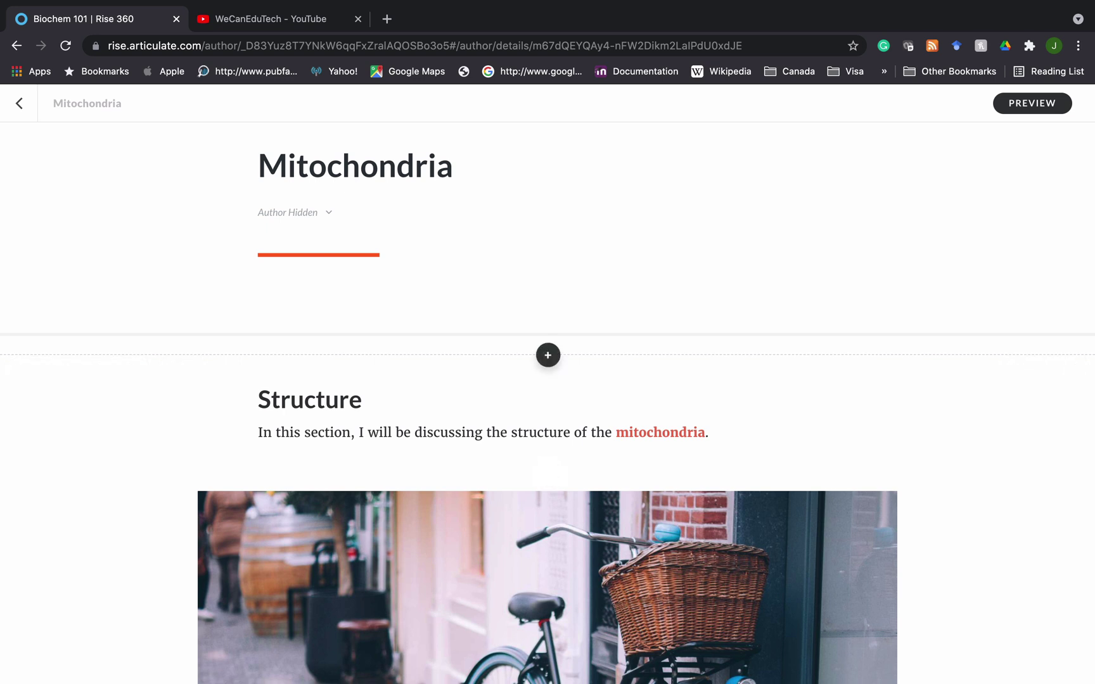
Step: Insert a Paragraph with subheading text block directly above the Structure block
{"action": "left_click", "coordinate": [548, 355]}
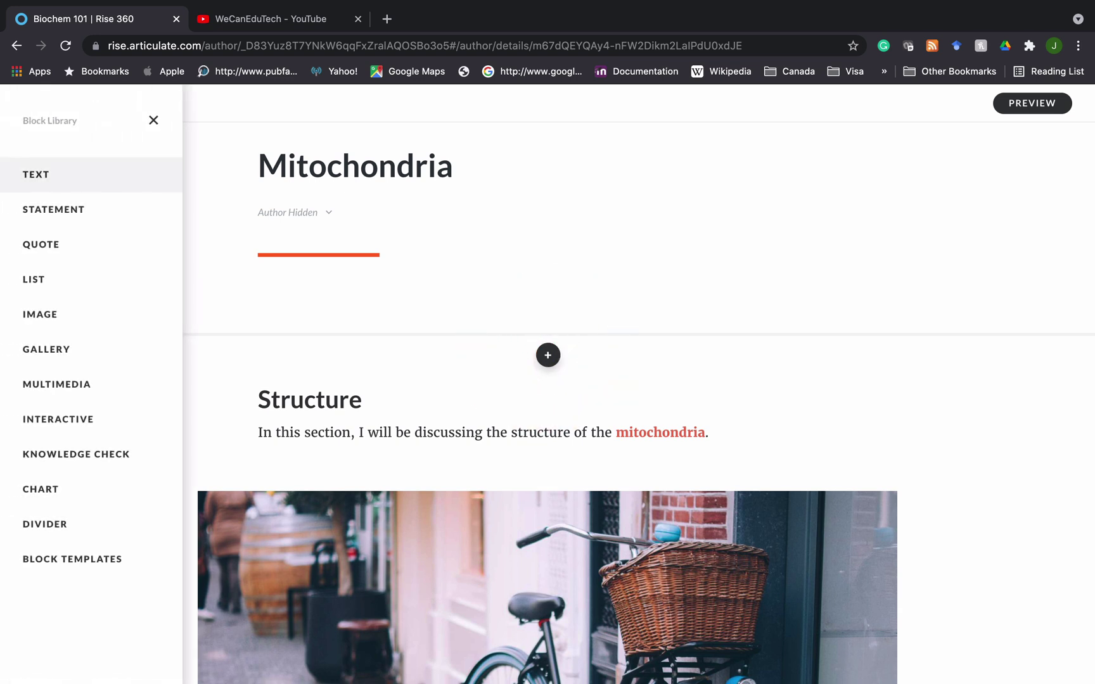
{"action": "left_click", "coordinate": [46, 171]}
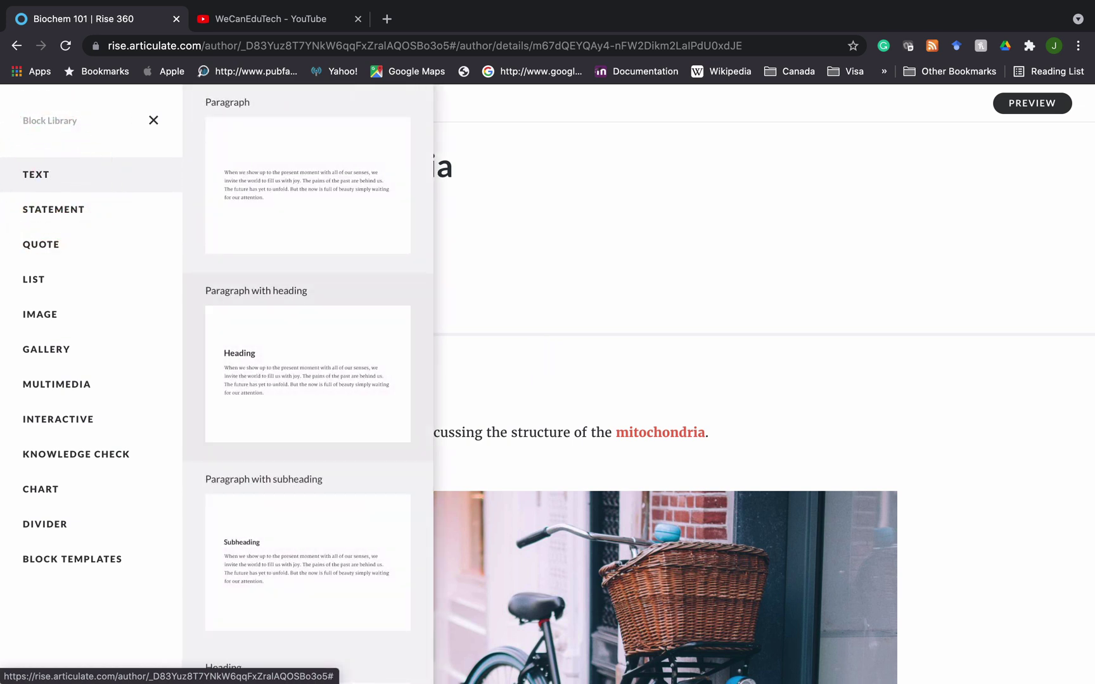
{"action": "scroll", "coordinate": [308, 374], "scroll_direction": "down", "scroll_amount": 3}
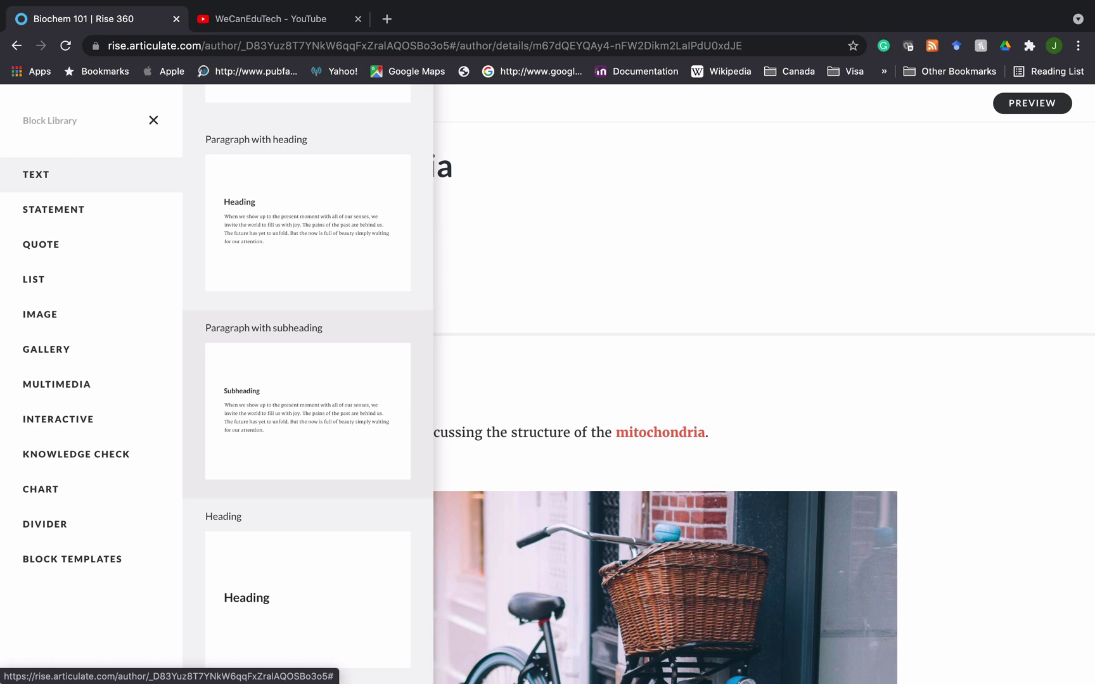
{"action": "left_click", "coordinate": [244, 406]}
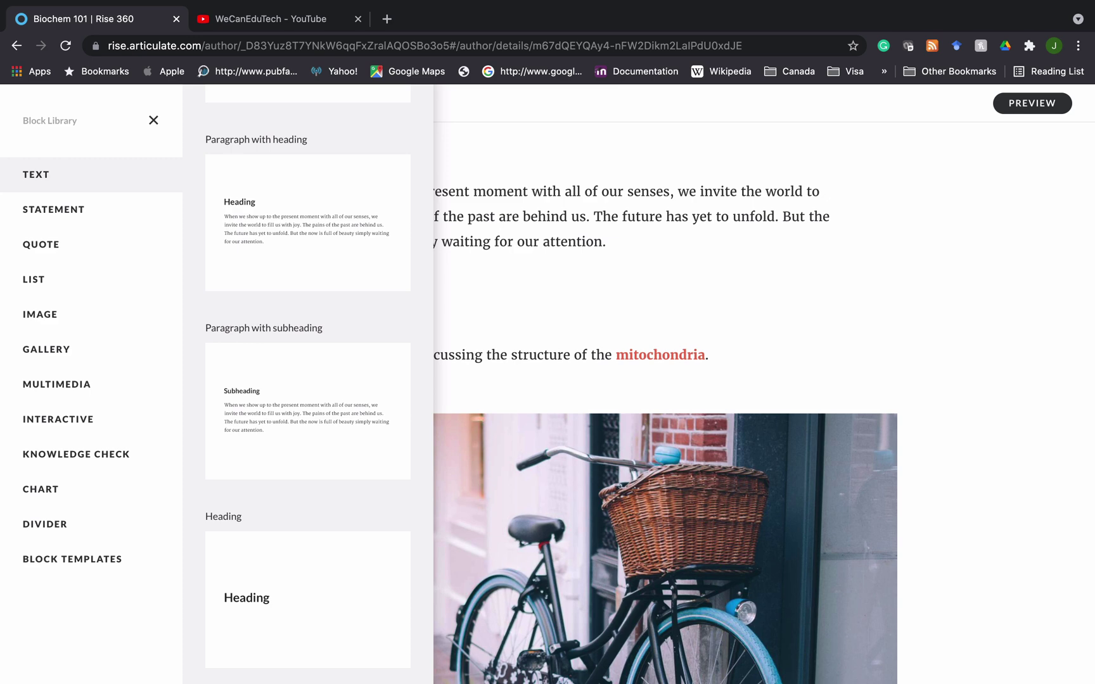
{"action": "left_click", "coordinate": [493, 243]}
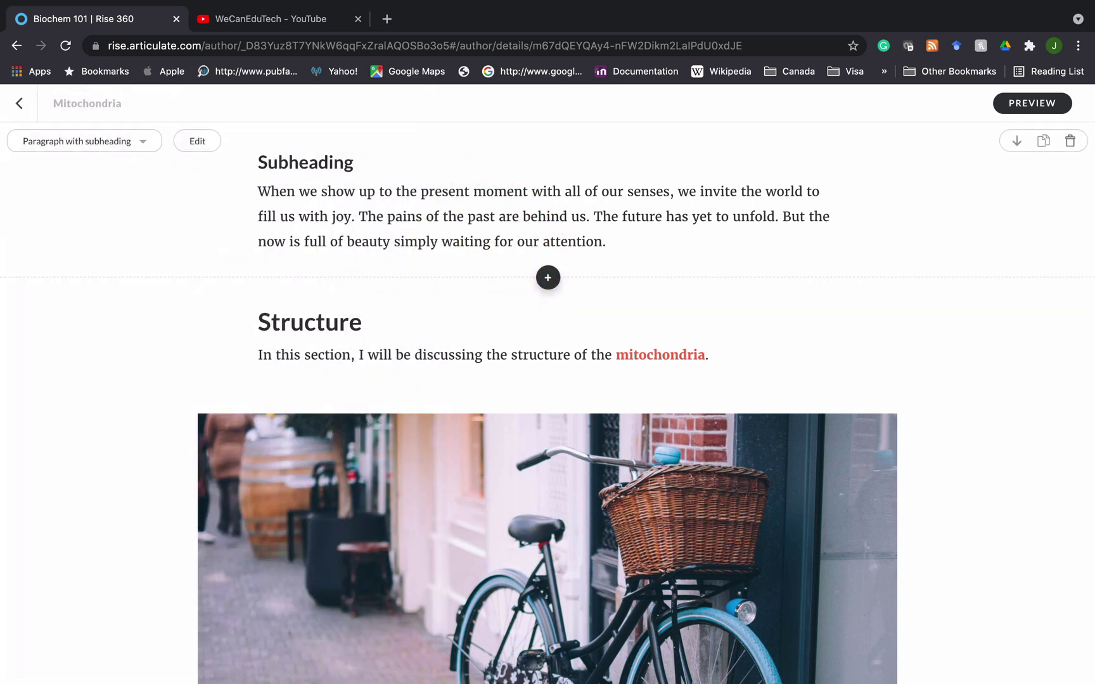
{"action": "mouse_move", "coordinate": [547, 2]}
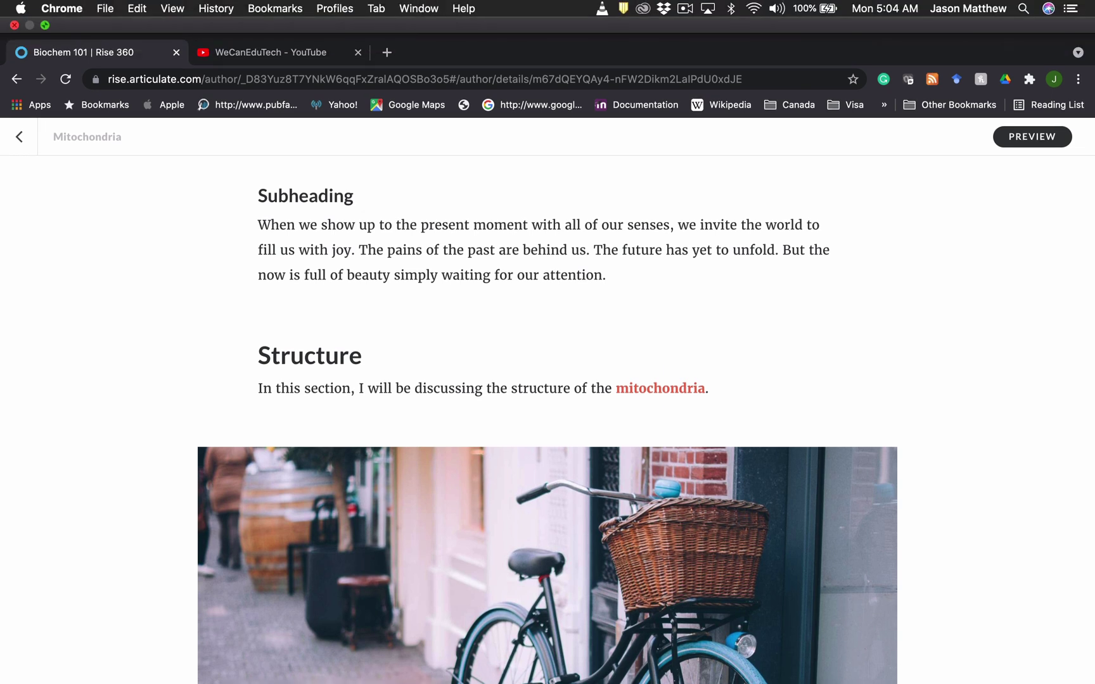
Step: Exit Chrome full screen so the Rise lesson sits beside the Word document
{"action": "left_click", "coordinate": [45, 25]}
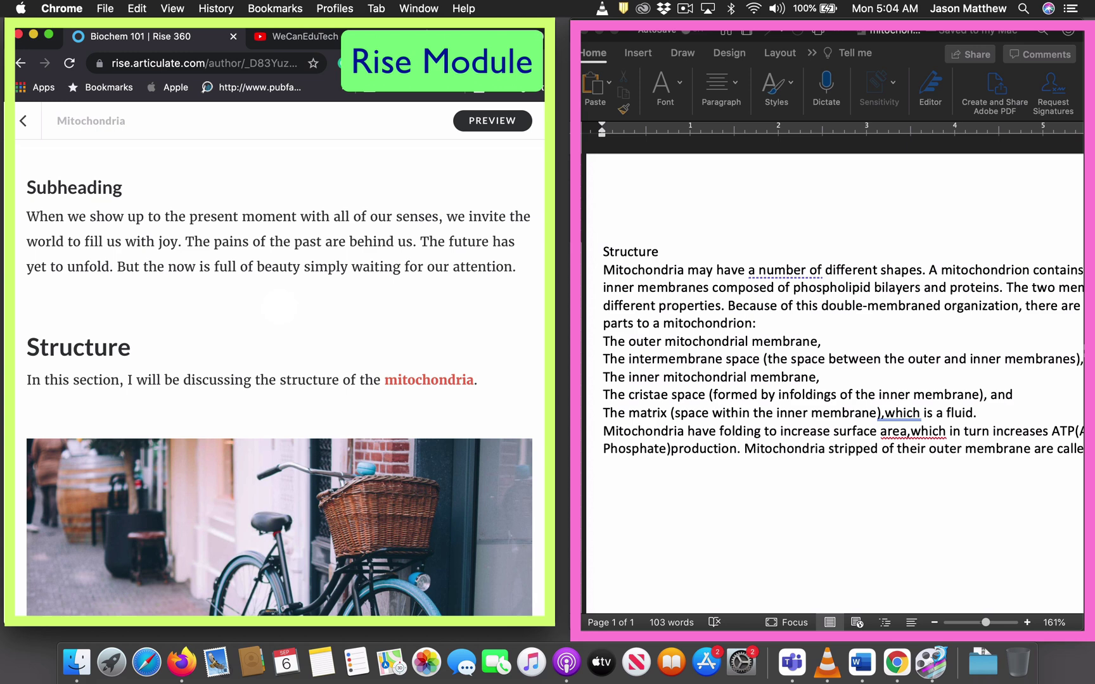
Step: Copy the 'Structure' heading from Word and paste it over the Rise block's Subheading placeholder
{"action": "left_click", "coordinate": [639, 252]}
{"action": "left_click_drag", "start_coordinate": [659, 252], "coordinate": [605, 252]}
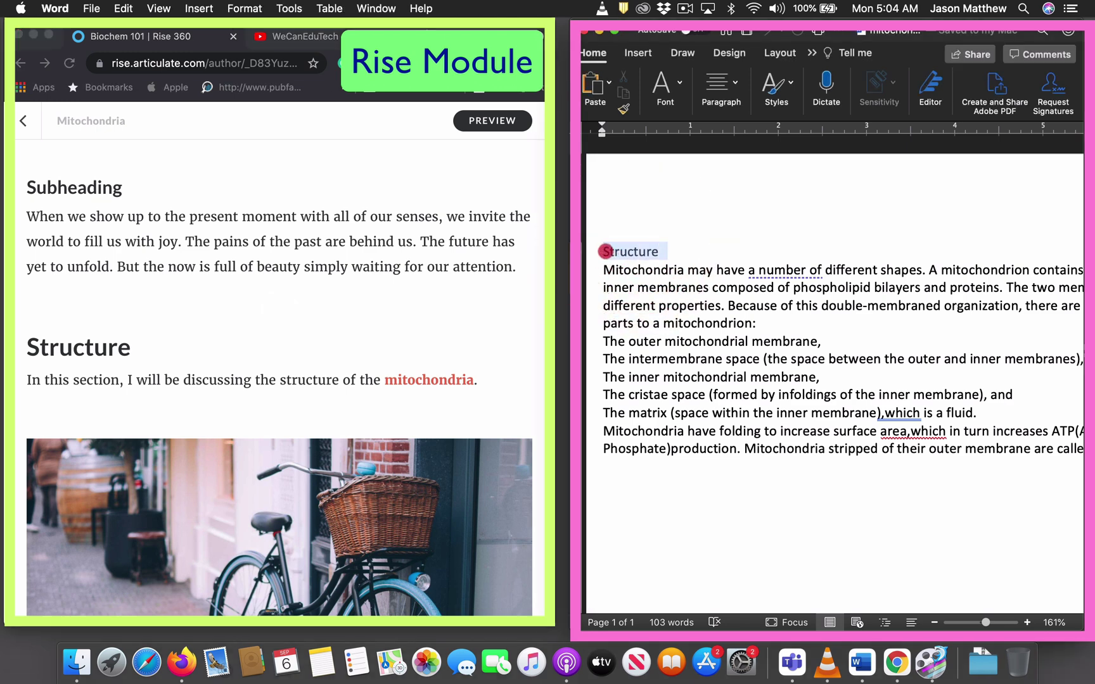
{"action": "right_click", "coordinate": [611, 252]}
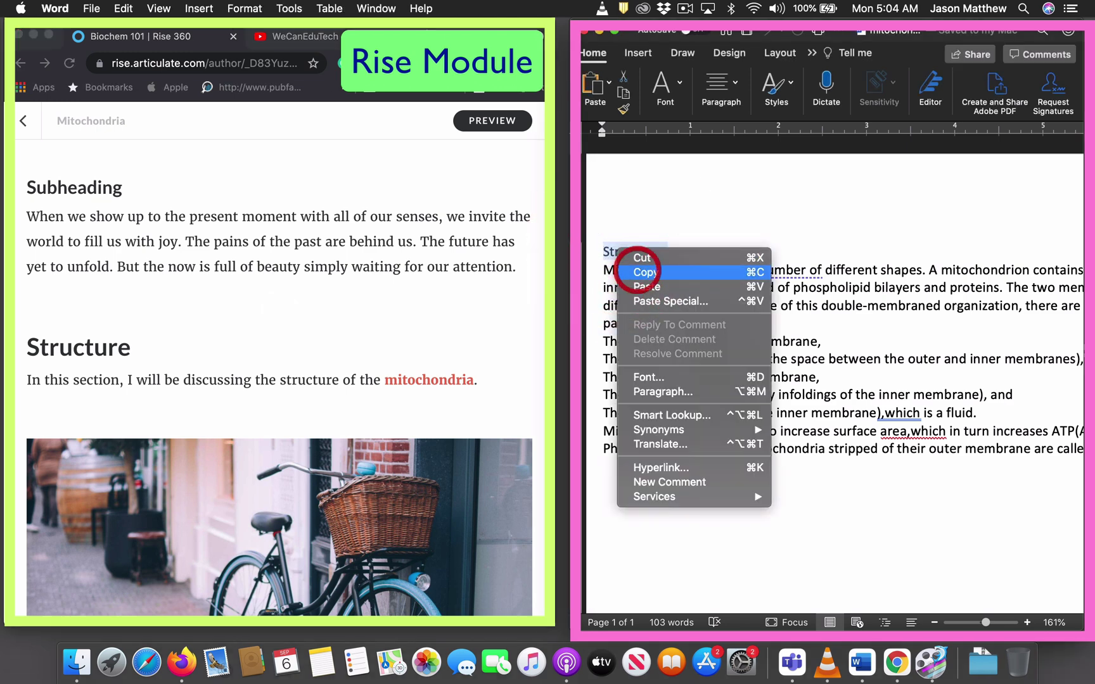
{"action": "left_click", "coordinate": [638, 272]}
{"action": "left_click", "coordinate": [64, 185]}
{"action": "left_click", "coordinate": [59, 185]}
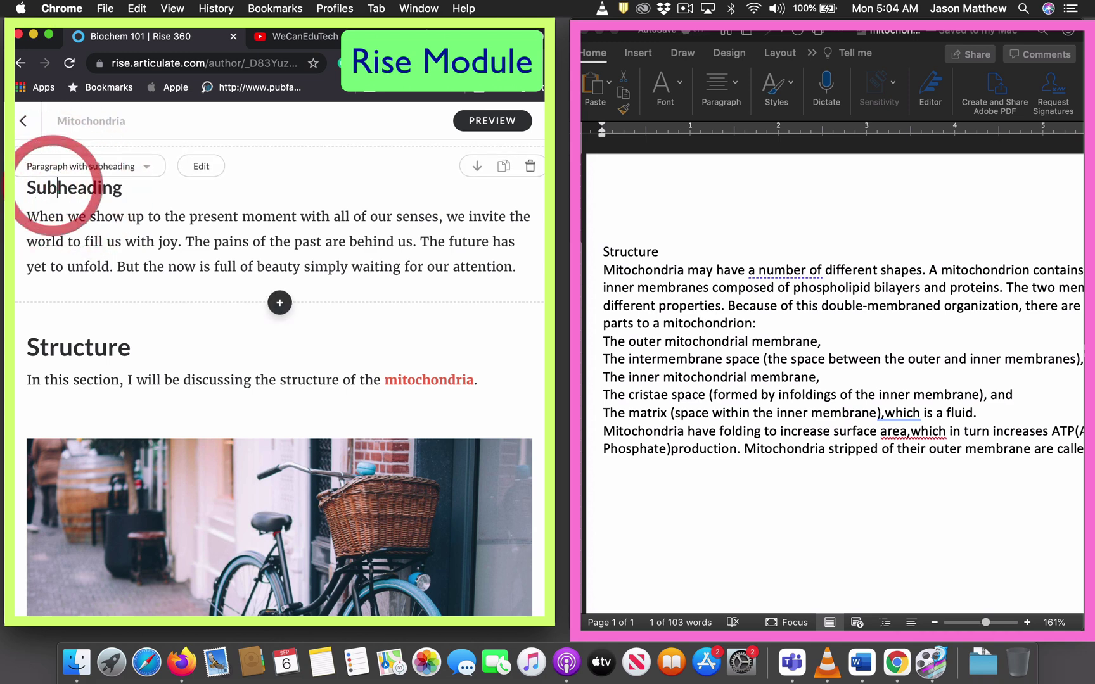
{"action": "left_click", "coordinate": [61, 188]}
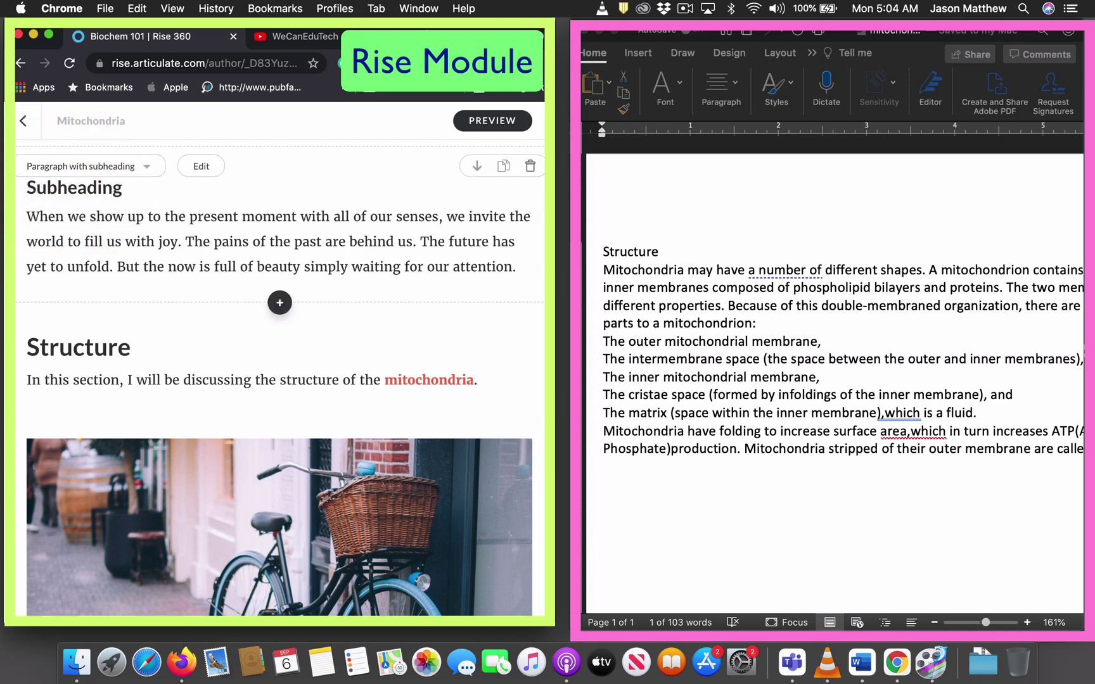
{"action": "left_click_drag", "start_coordinate": [27, 187], "coordinate": [140, 189]}
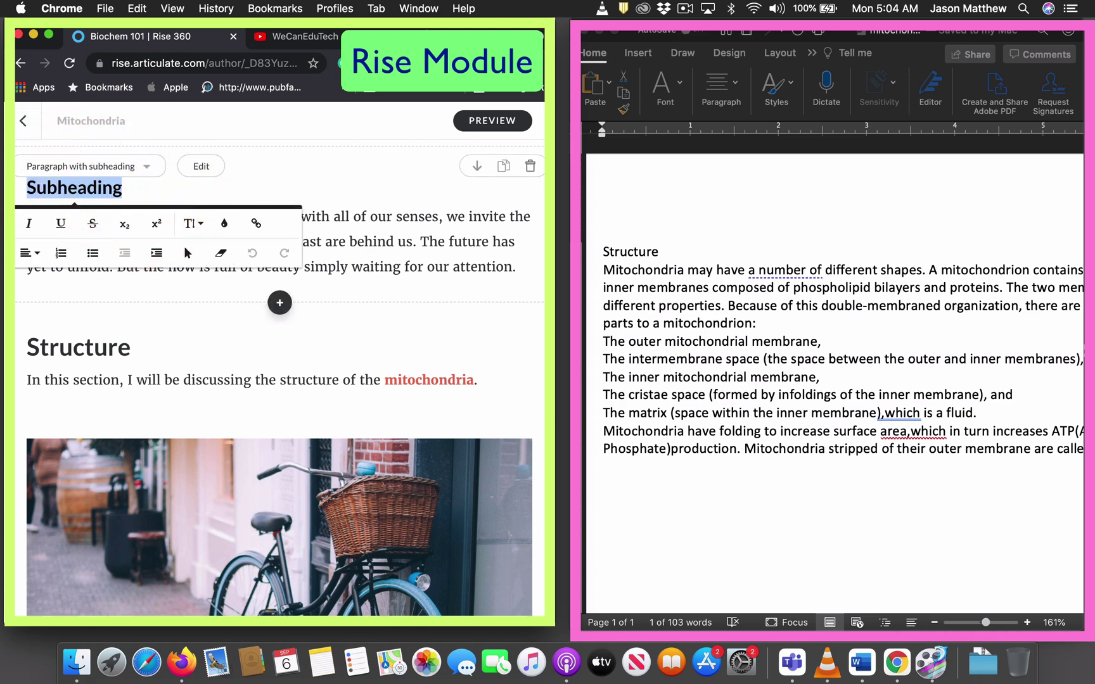
{"action": "key", "text": "super+v"}
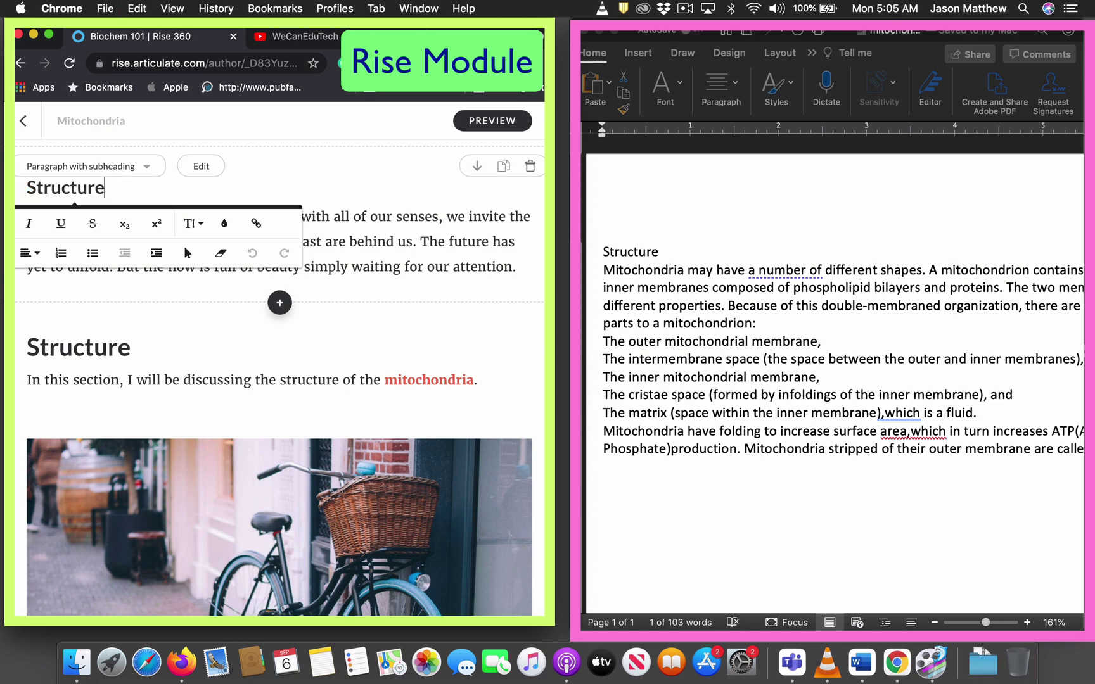
{"action": "left_click", "coordinate": [329, 217]}
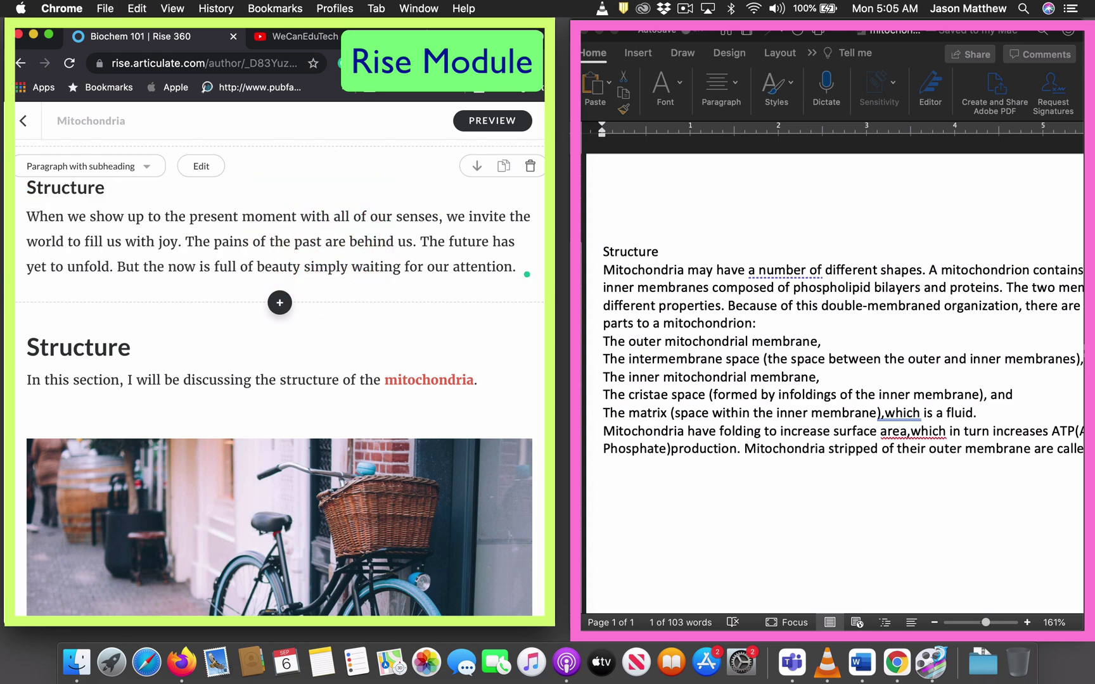
Step: Copy the mitochondria body text from Word and paste it over the block's placeholder paragraph
{"action": "left_click", "coordinate": [608, 260]}
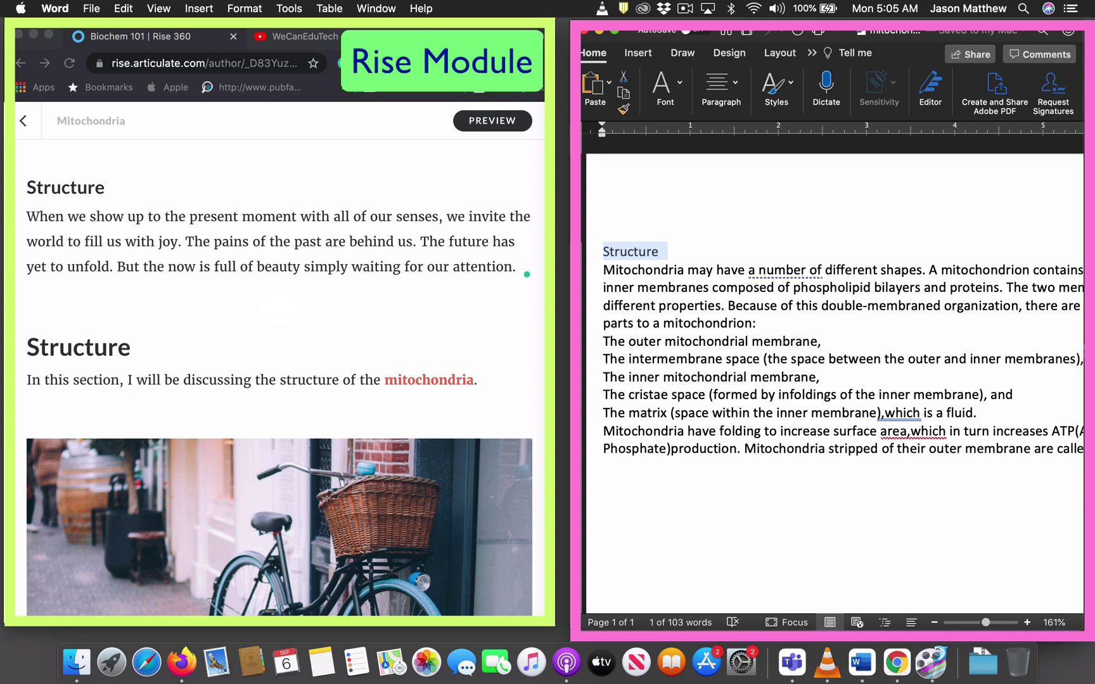
{"action": "left_click_drag", "start_coordinate": [605, 271], "coordinate": [1002, 486]}
{"action": "right_click", "coordinate": [645, 329]}
{"action": "left_click", "coordinate": [675, 352]}
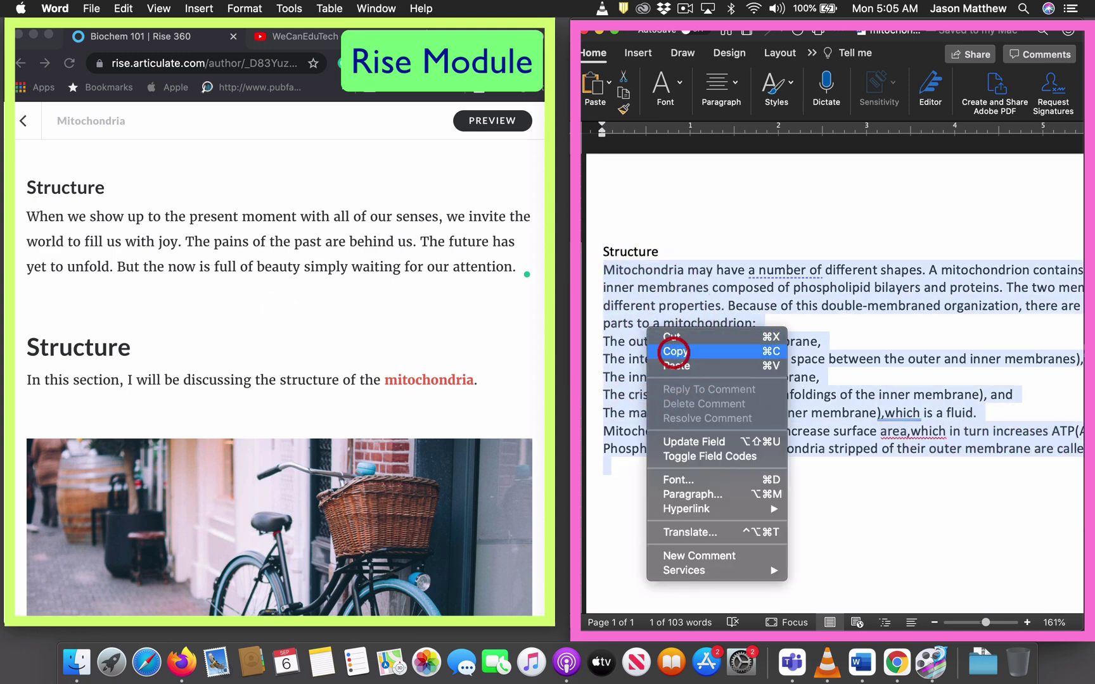
{"action": "left_click", "coordinate": [45, 219]}
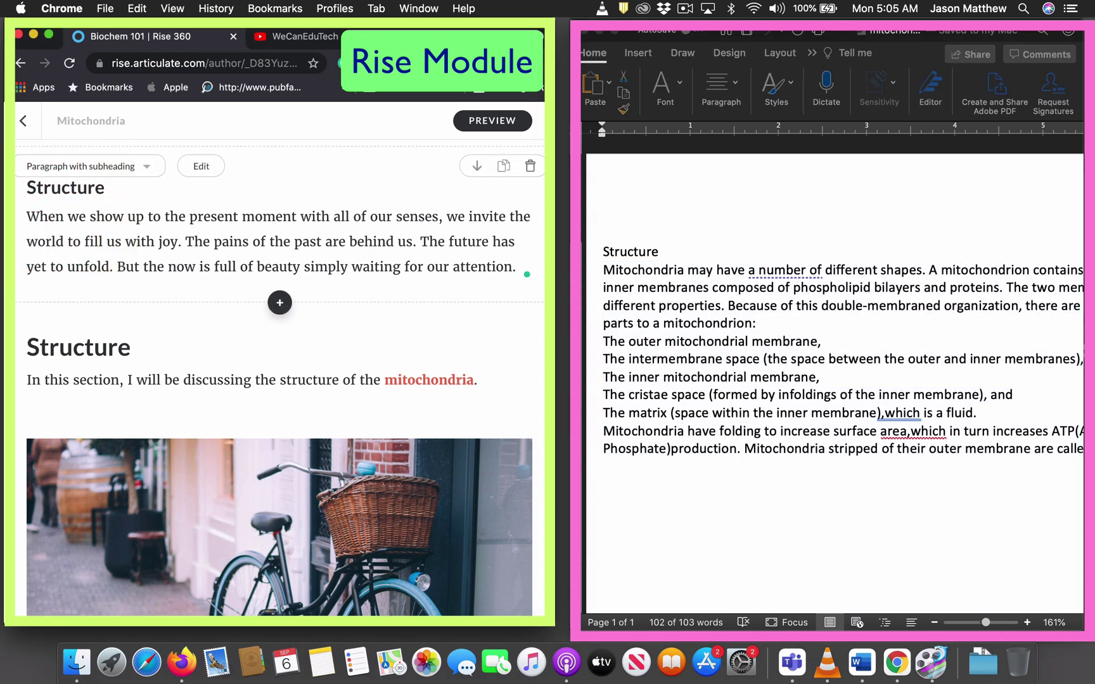
{"action": "left_click_drag", "start_coordinate": [27, 216], "coordinate": [521, 272]}
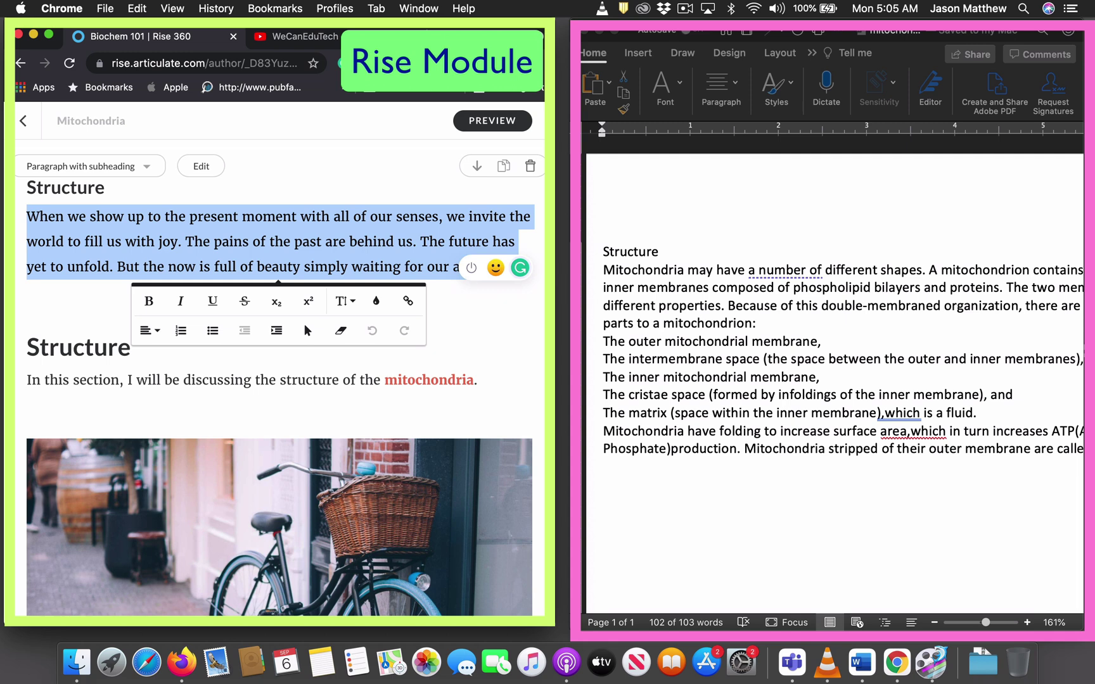
{"action": "key", "text": "super+v"}
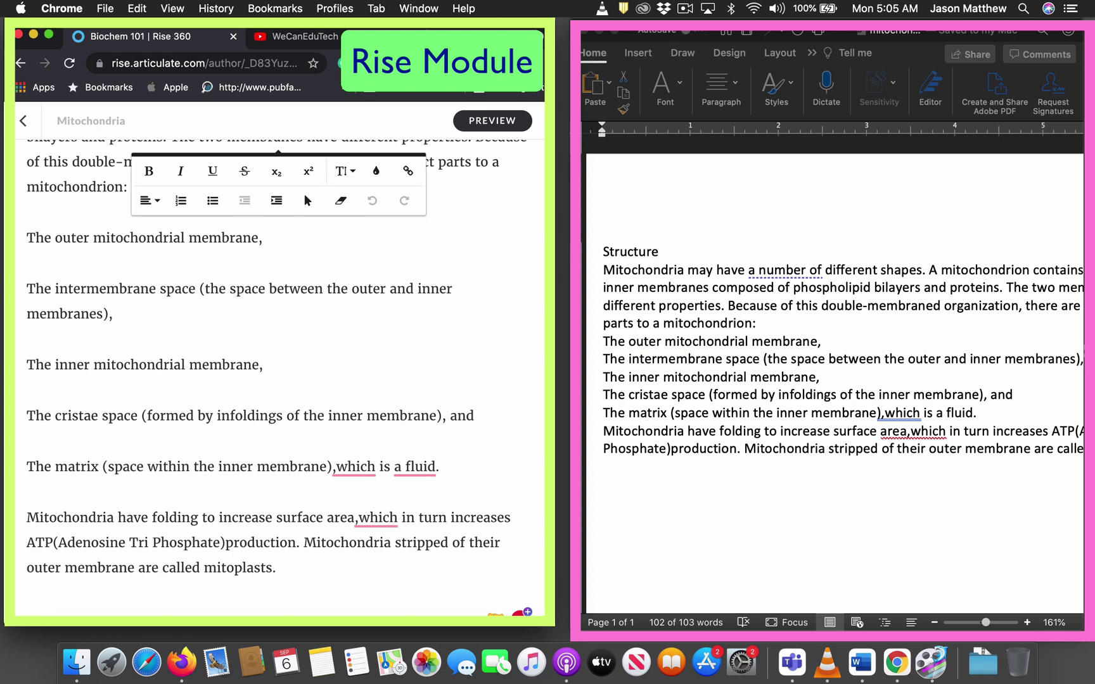
{"action": "scroll", "coordinate": [373, 294], "scroll_direction": "up", "scroll_amount": 5}
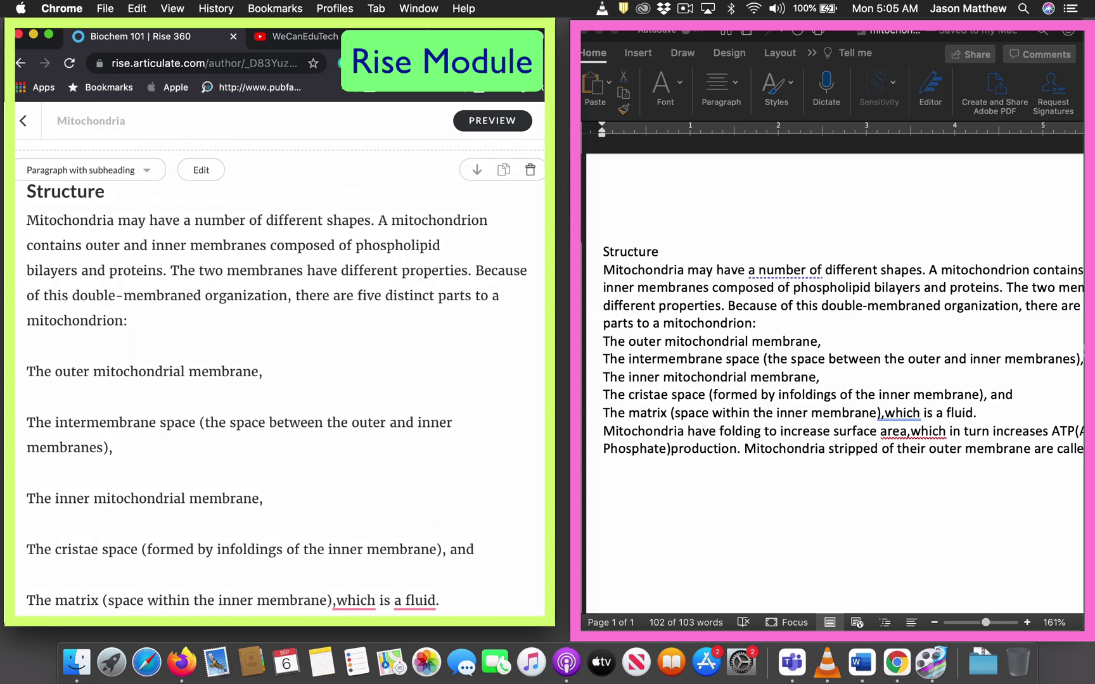
{"action": "scroll", "coordinate": [276, 375], "scroll_direction": "down", "scroll_amount": 5}
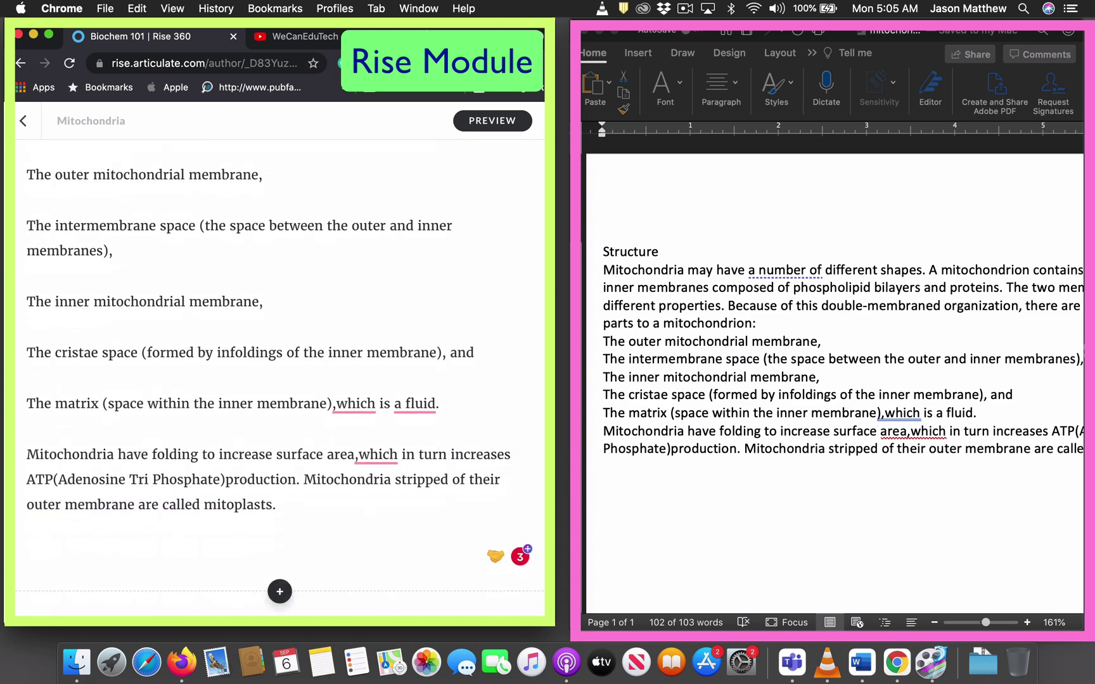
{"action": "scroll", "coordinate": [280, 382], "scroll_direction": "up", "scroll_amount": 5}
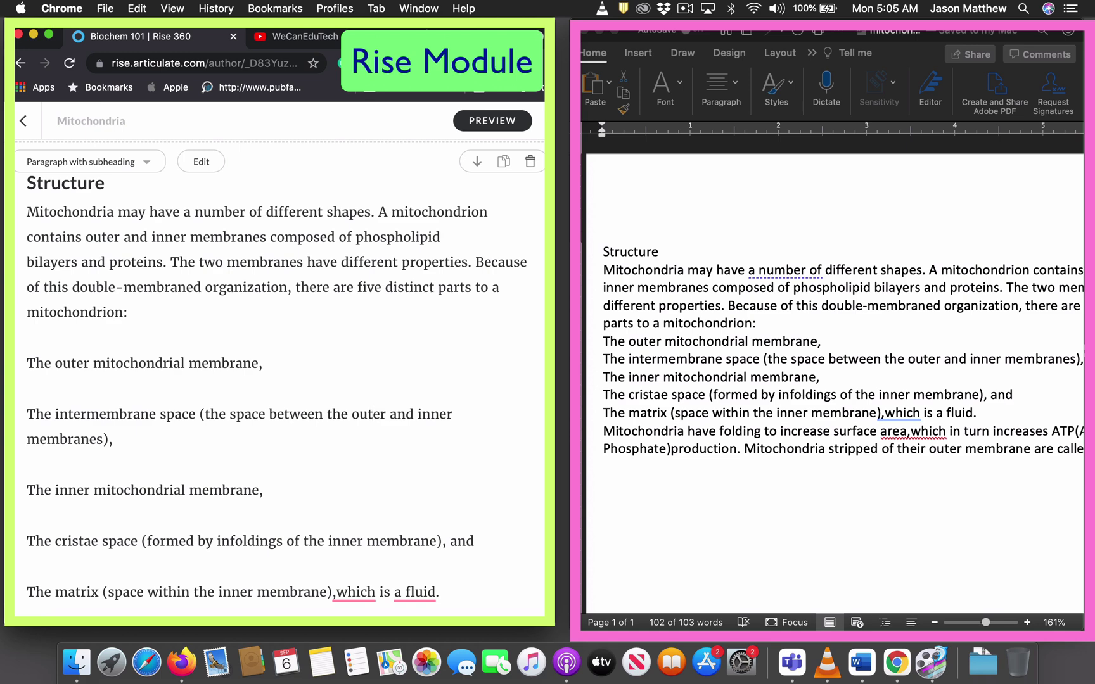
{"action": "scroll", "coordinate": [279, 381], "scroll_direction": "down", "scroll_amount": 3}
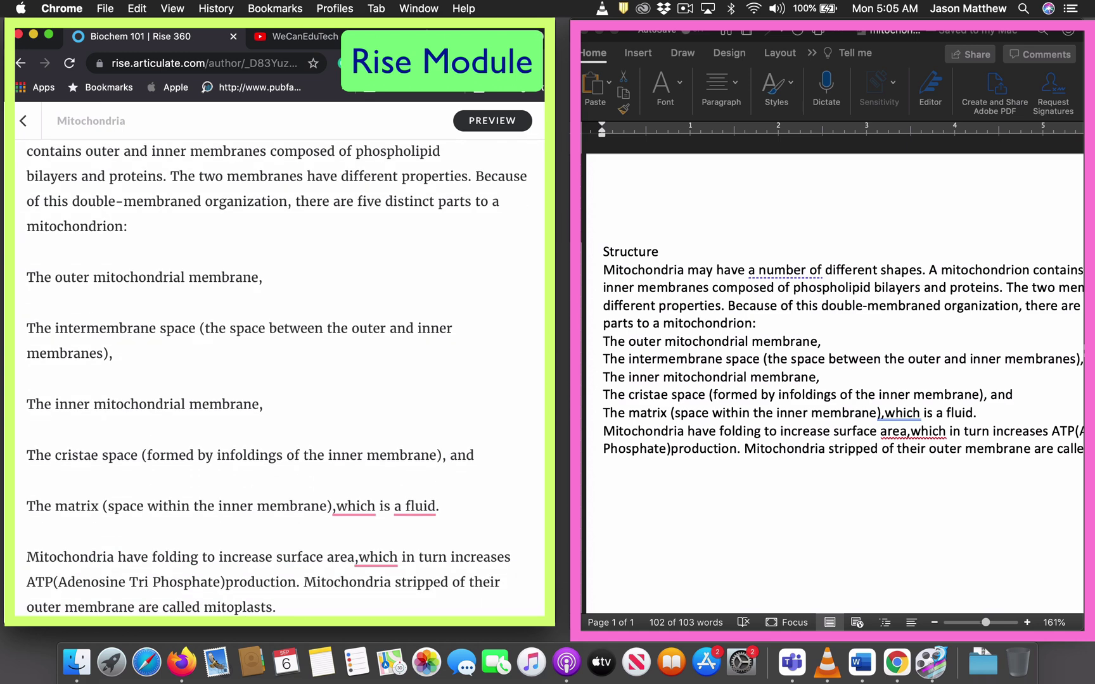
{"action": "scroll", "coordinate": [276, 377], "scroll_direction": "up", "scroll_amount": 2}
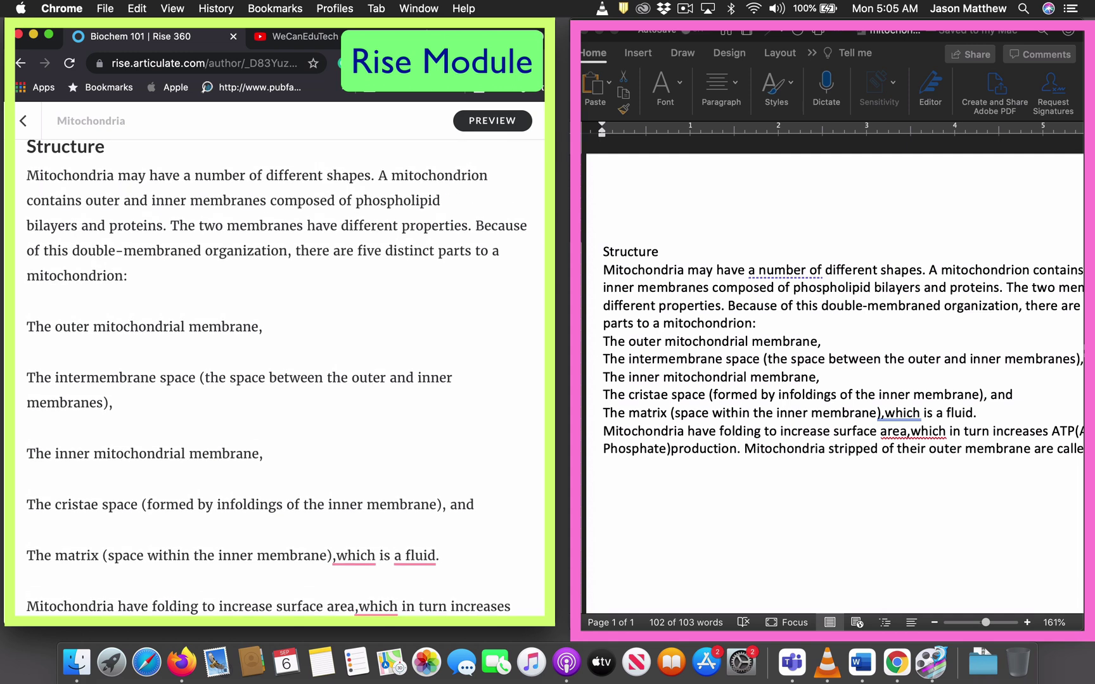
Step: Apply Bold and a blue text colour to the opening word 'Mitochondria', then deselect
{"action": "left_click", "coordinate": [29, 175]}
{"action": "left_click_drag", "start_coordinate": [30, 175], "coordinate": [112, 177]}
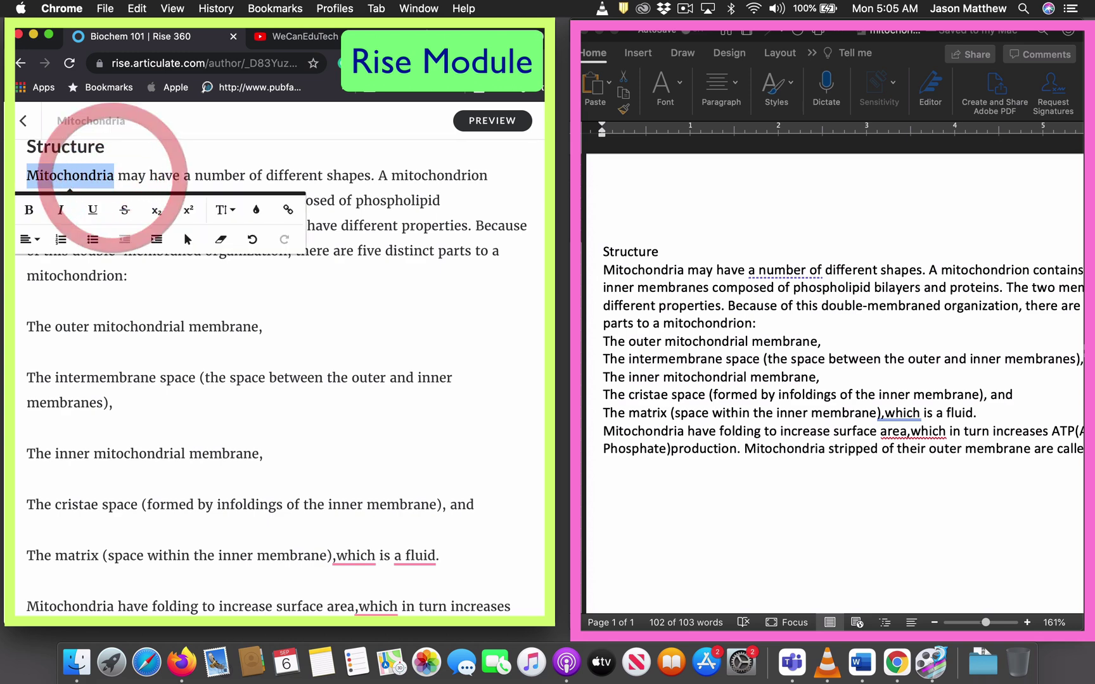
{"action": "left_click", "coordinate": [28, 209]}
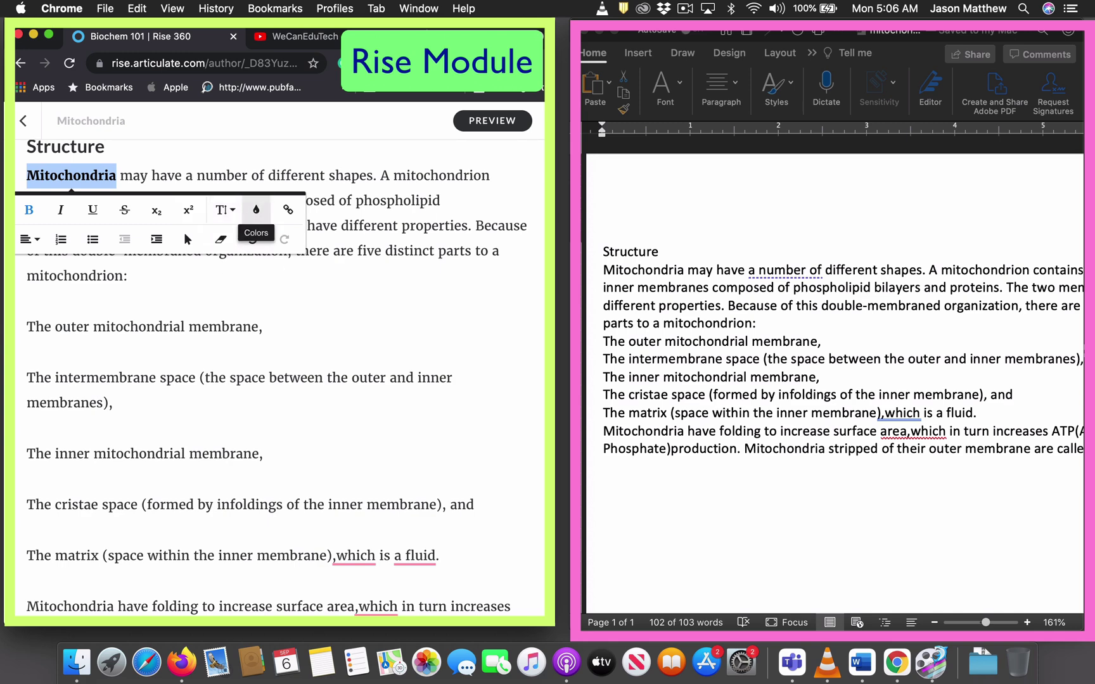
{"action": "left_click", "coordinate": [256, 210]}
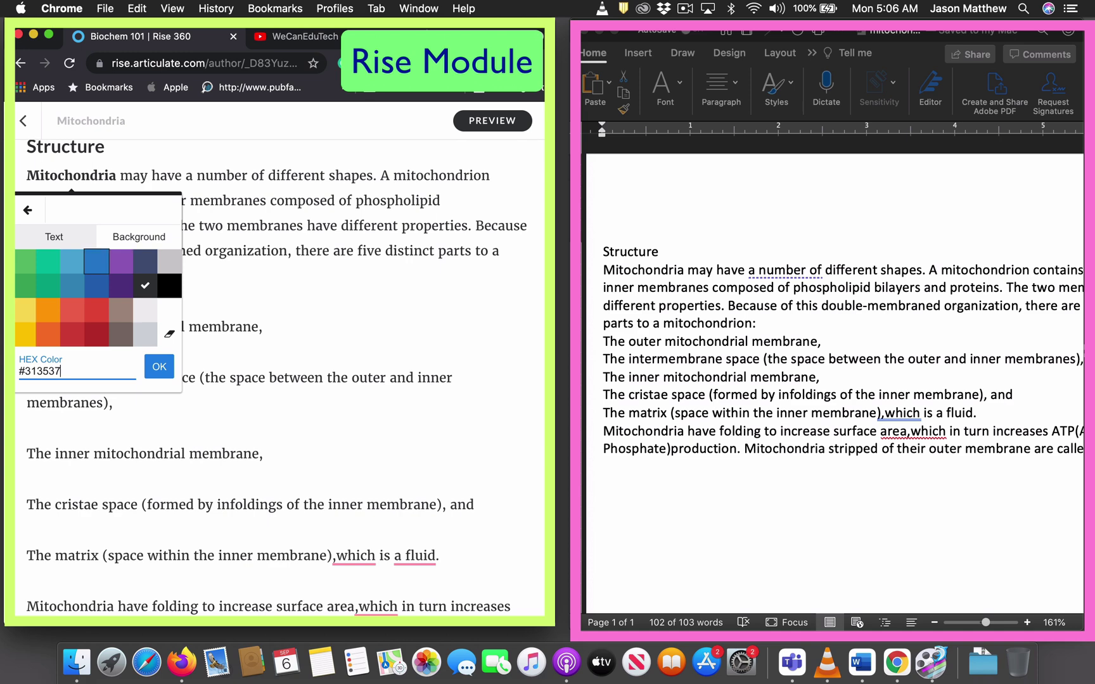
{"action": "key", "text": "Return"}
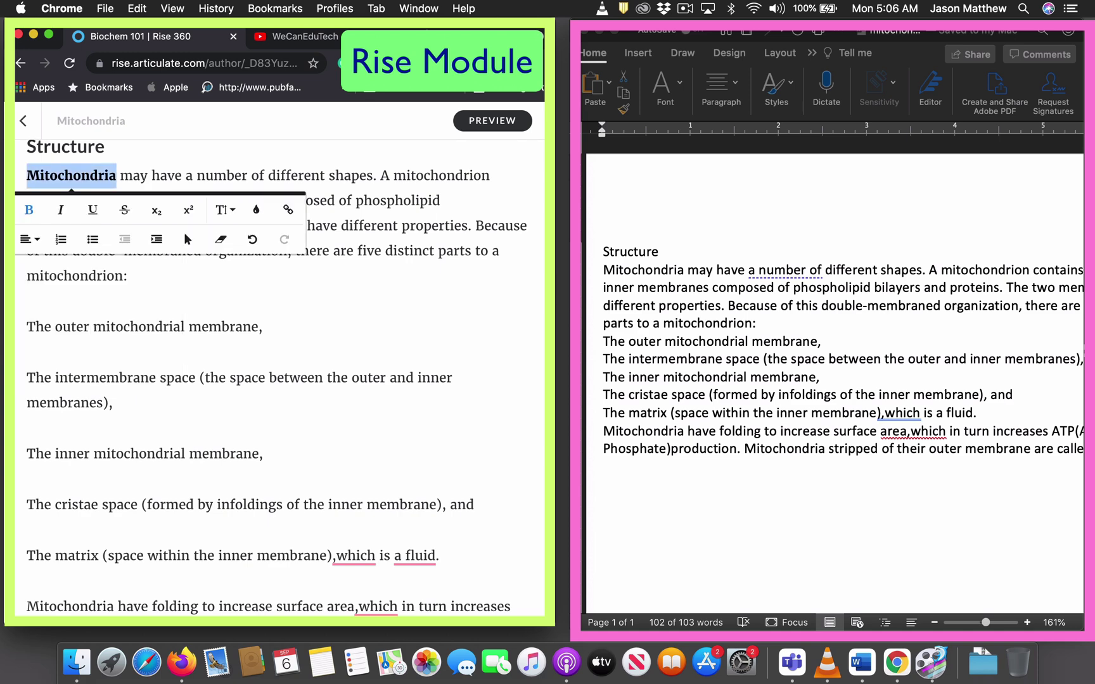
{"action": "left_click", "coordinate": [186, 286]}
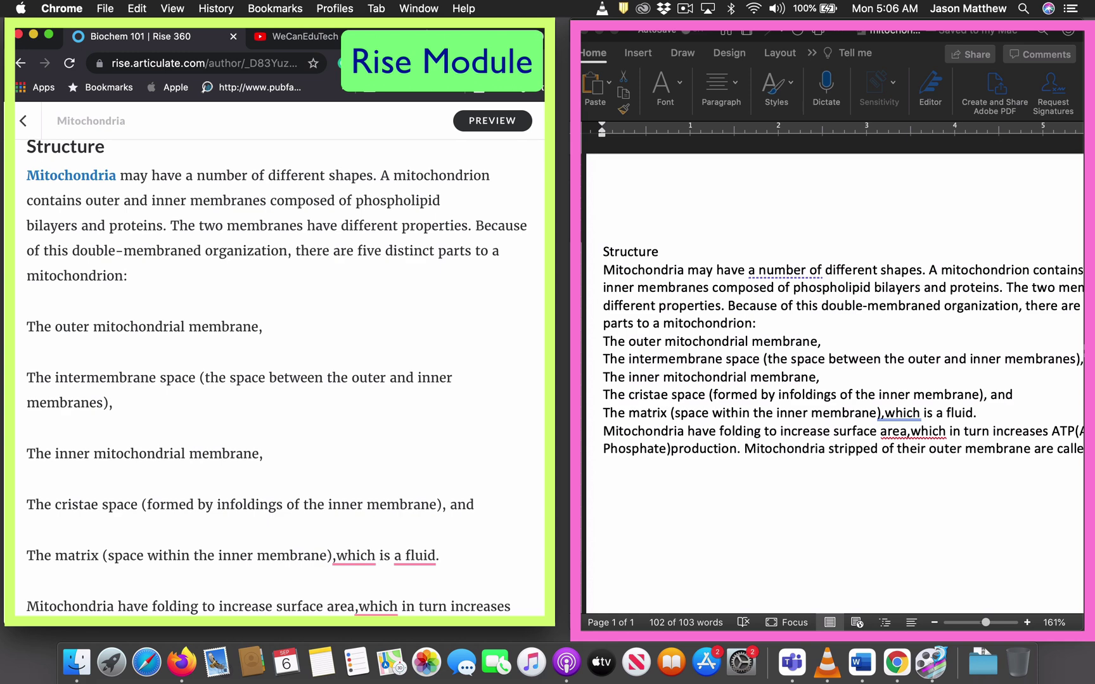
{"action": "scroll", "coordinate": [279, 379], "scroll_direction": "down", "scroll_amount": 3}
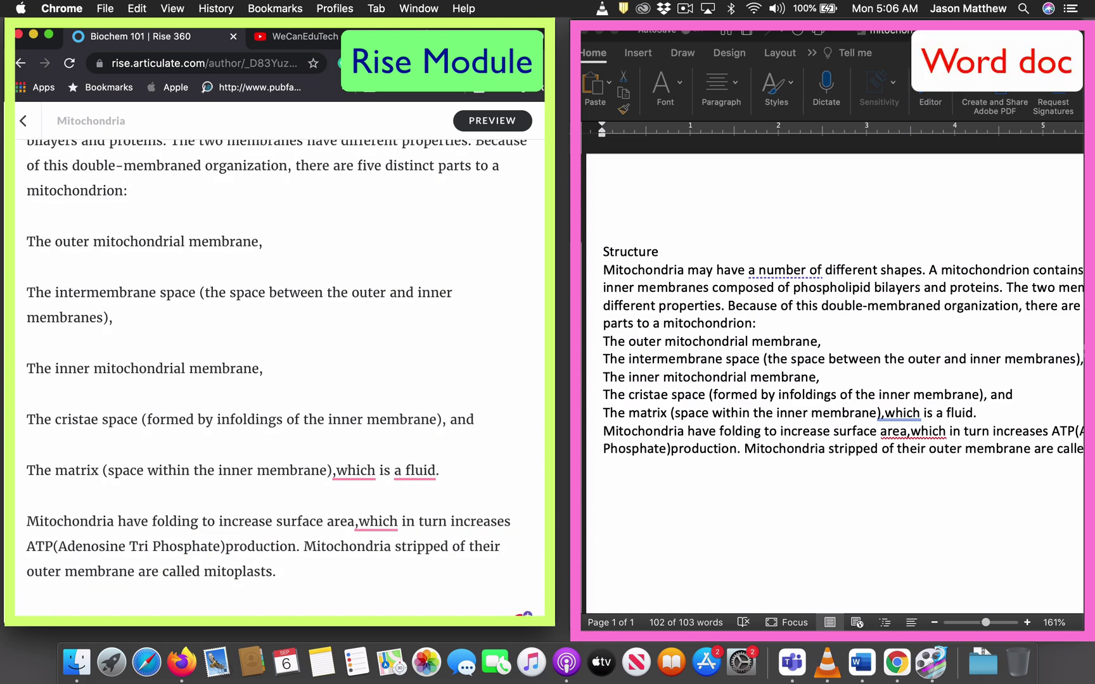
Step: Format the five membrane and space lines as an unordered bulleted list
{"action": "left_click_drag", "start_coordinate": [29, 242], "coordinate": [438, 470]}
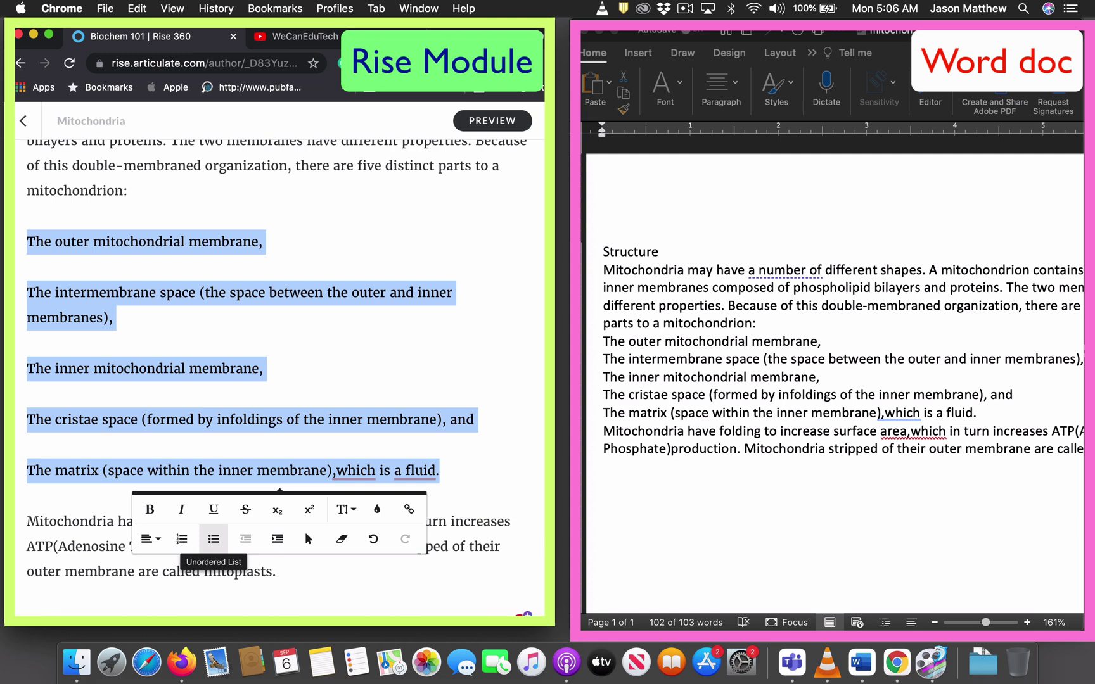
{"action": "left_click", "coordinate": [214, 538]}
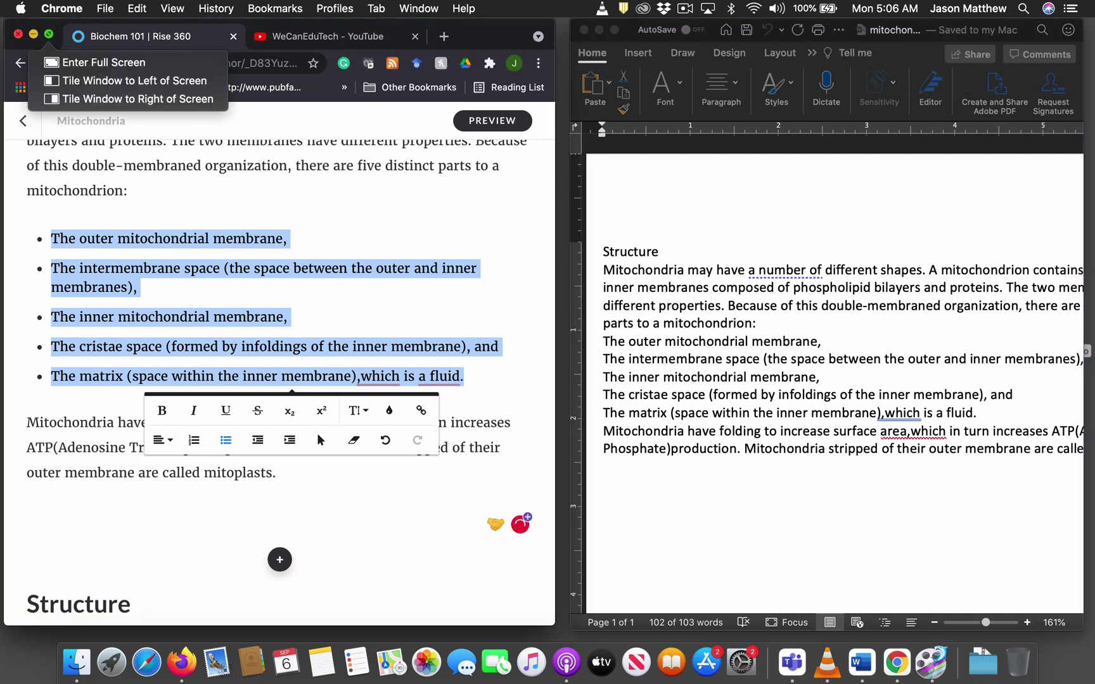
Step: Return Chrome to full screen, scroll back up and open the Structure block's layout dropdown
{"action": "left_click", "coordinate": [48, 34]}
{"action": "key", "text": "Escape"}
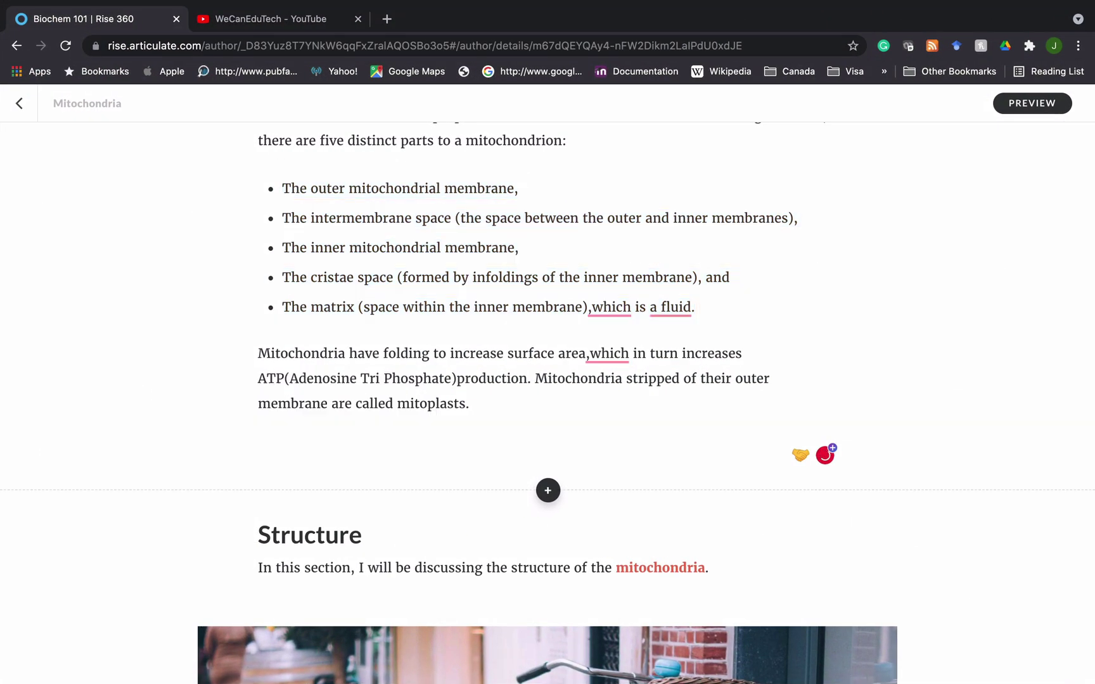
{"action": "scroll", "coordinate": [547, 403], "scroll_direction": "up", "scroll_amount": 3}
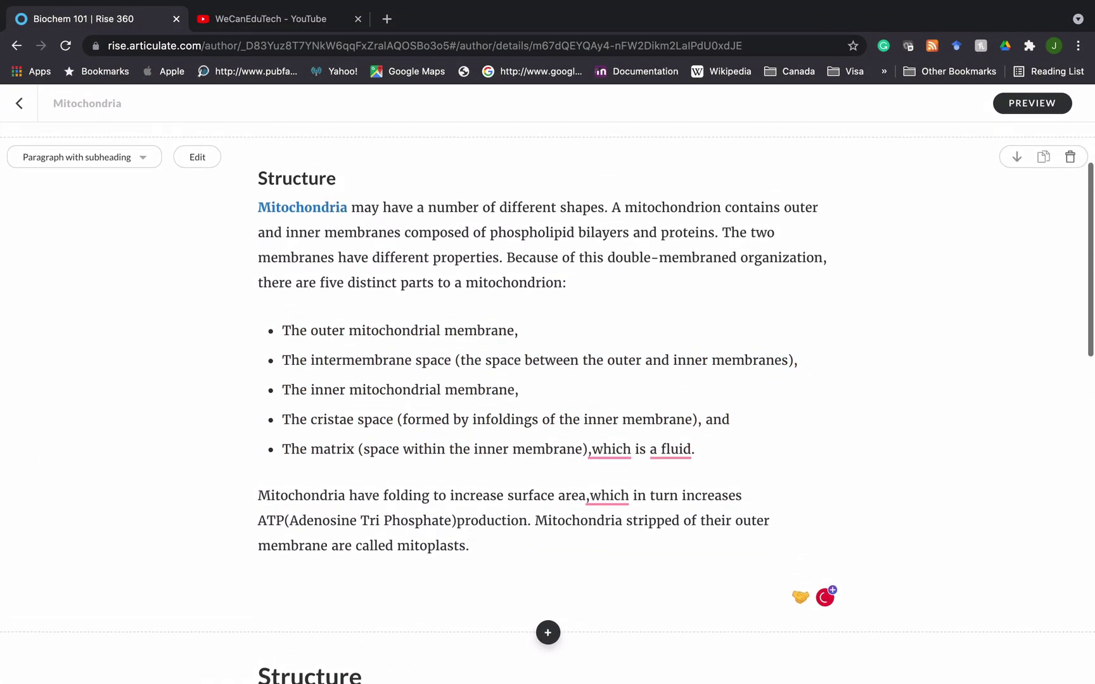
{"action": "scroll", "coordinate": [547, 403], "scroll_direction": "down", "scroll_amount": 1}
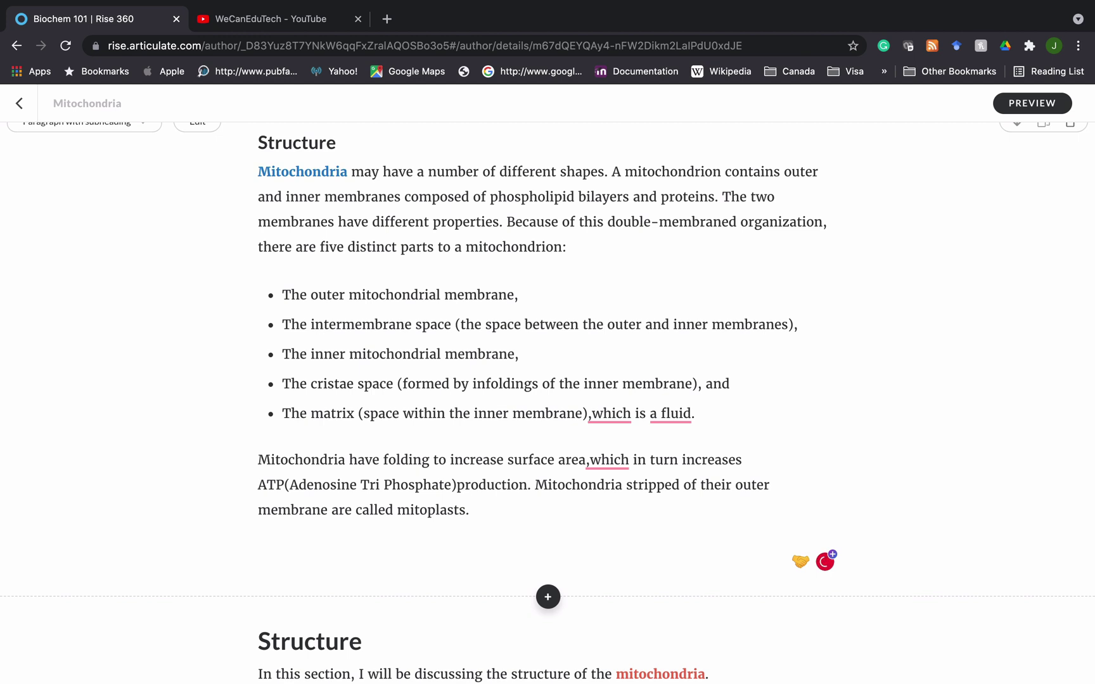
{"action": "scroll", "coordinate": [548, 403], "scroll_direction": "up", "scroll_amount": 2}
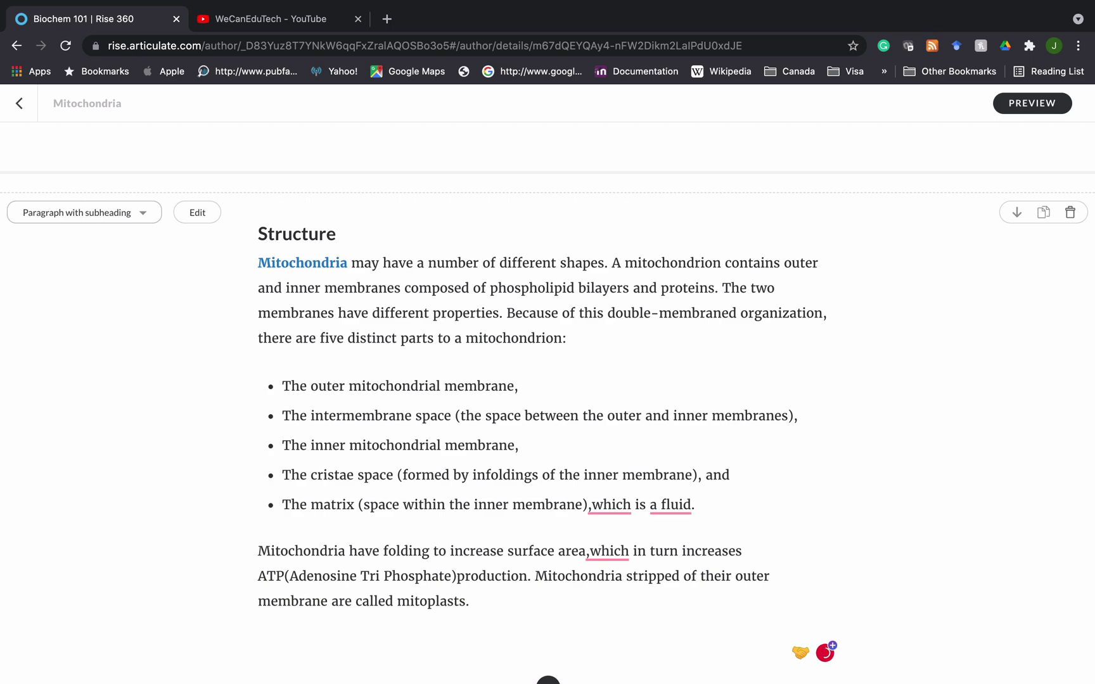
{"action": "left_click", "coordinate": [142, 212]}
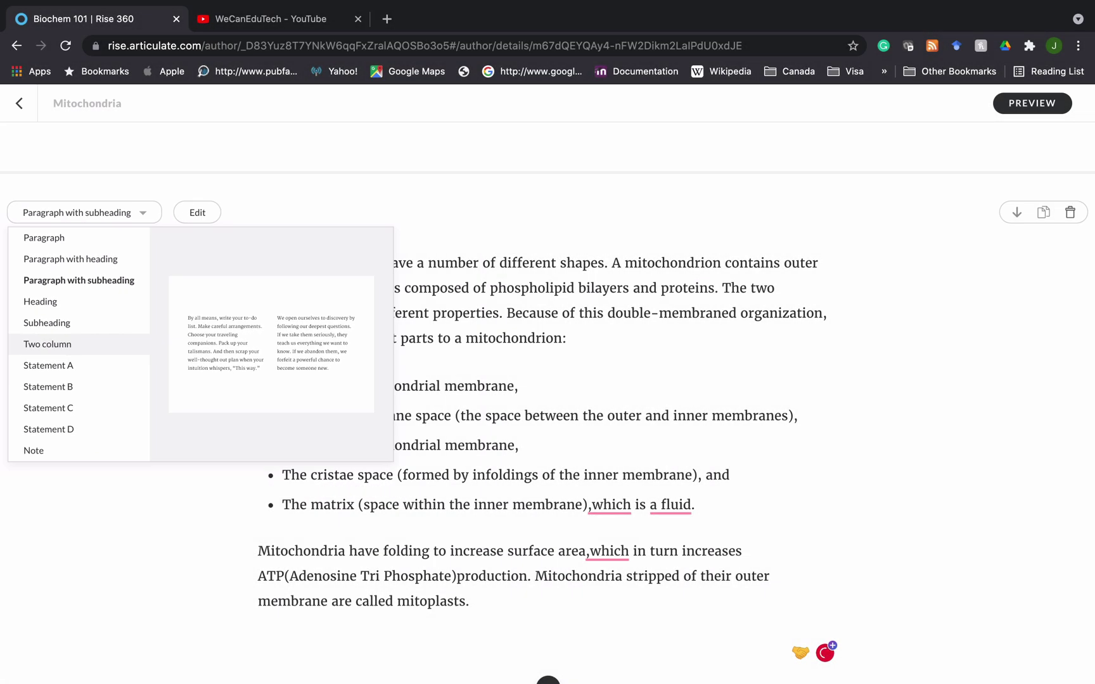
Step: Try the Two column layout and type test text into the empty right column
{"action": "left_click", "coordinate": [61, 343]}
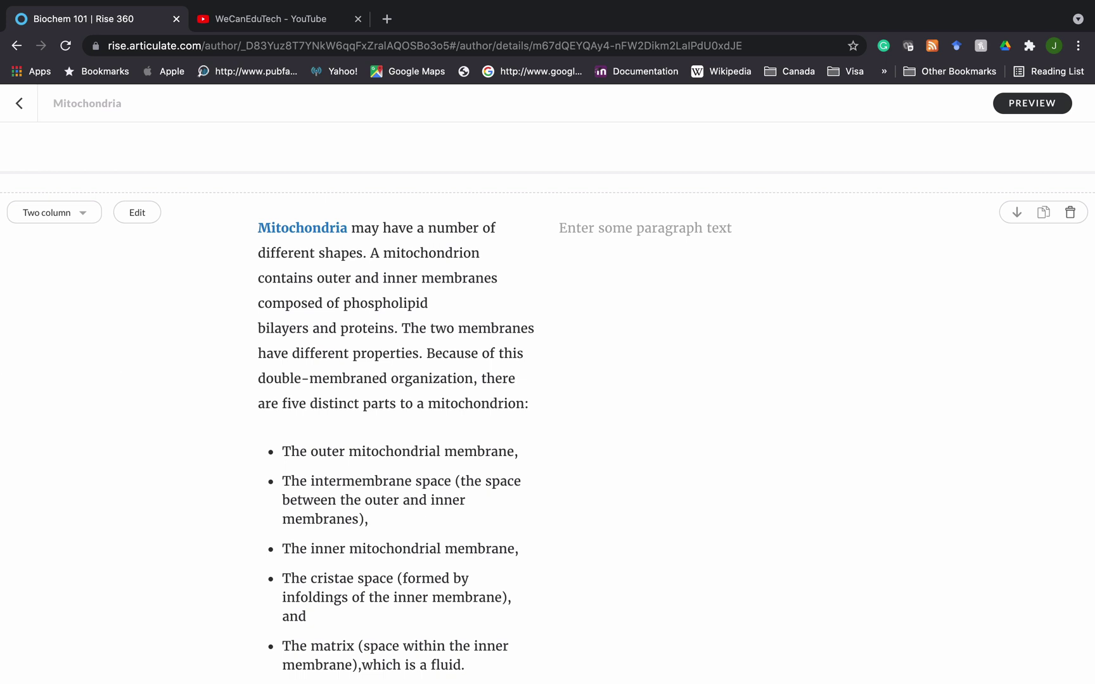
{"action": "scroll", "coordinate": [548, 380], "scroll_direction": "down", "scroll_amount": 5}
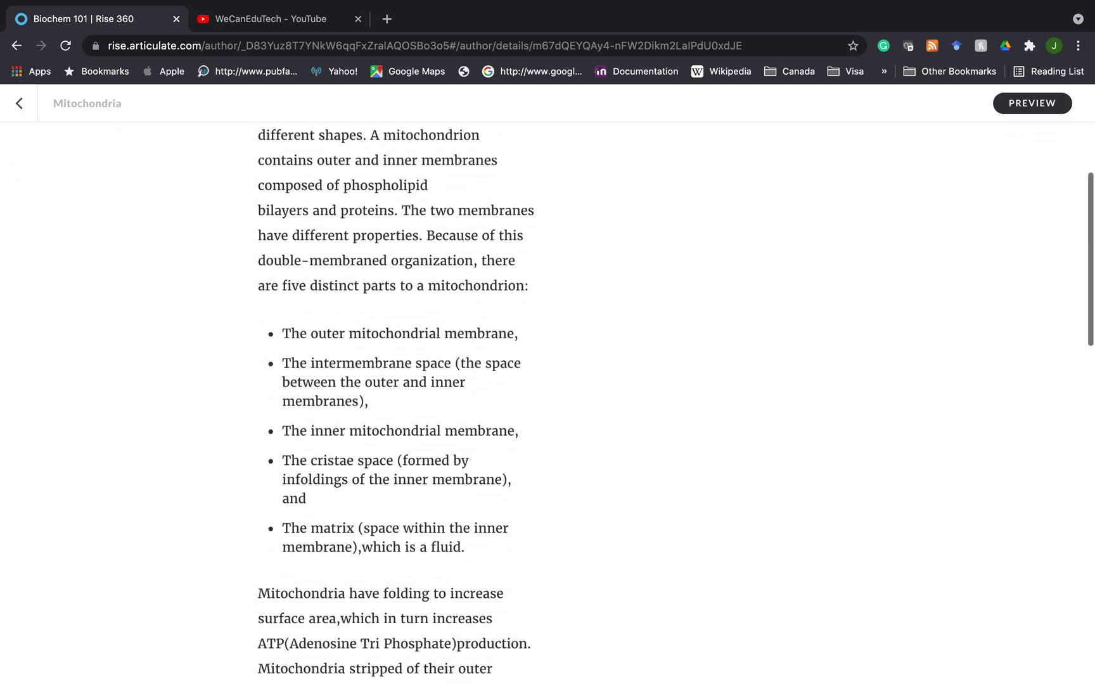
{"action": "scroll", "coordinate": [547, 381], "scroll_direction": "up", "scroll_amount": 3}
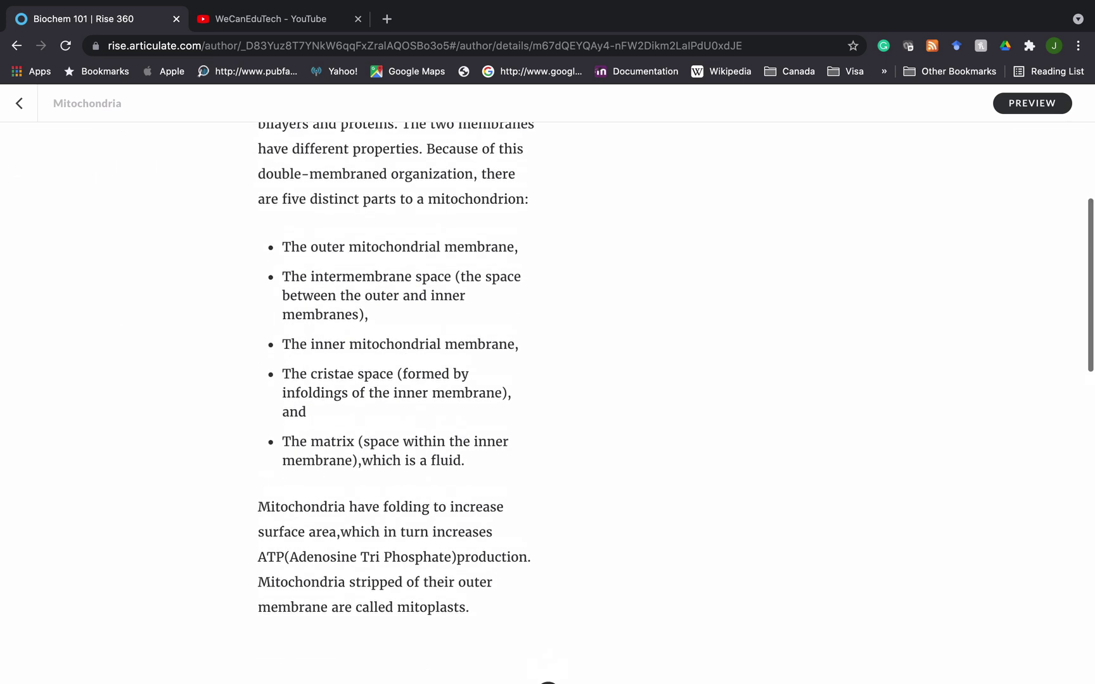
{"action": "left_click", "coordinate": [585, 144]}
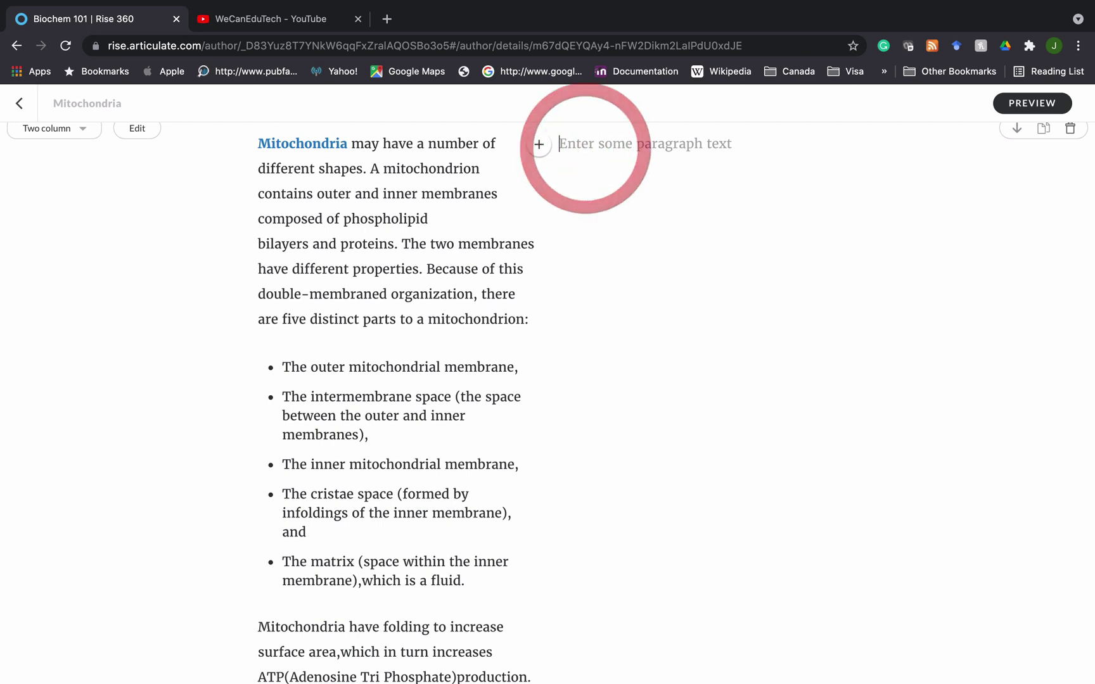
{"action": "type", "text": "dsn d'm d's 'a, 's"}
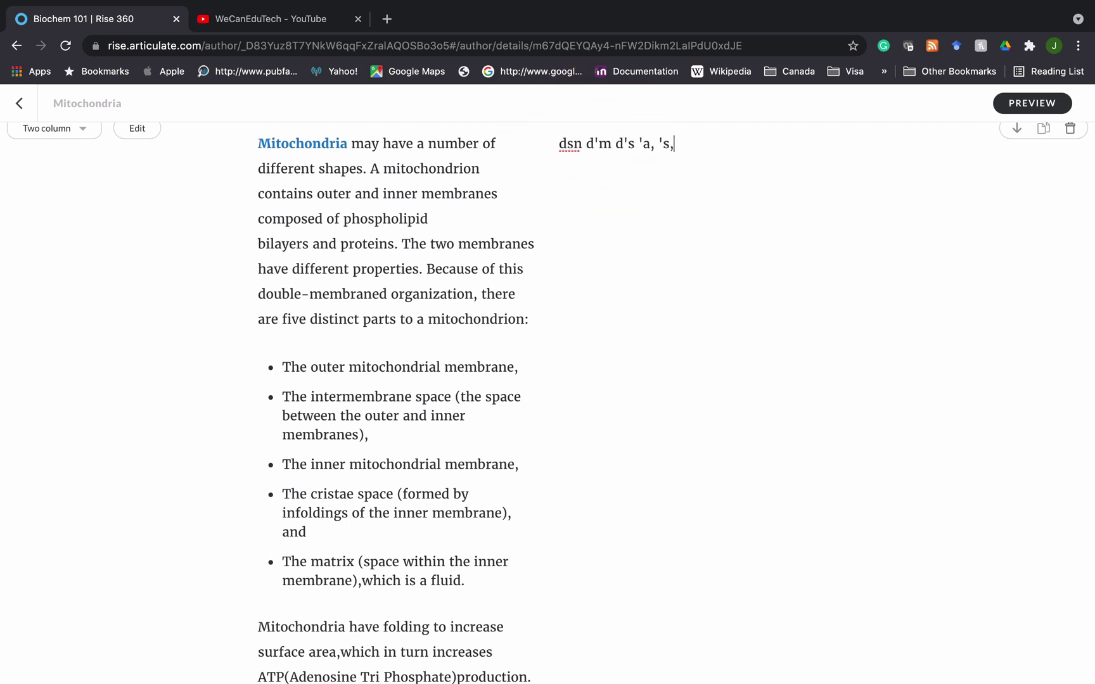
{"action": "type", "text": ","}
Step: Switch the Structure block's layout to Paragraph with heading
{"action": "scroll", "coordinate": [676, 146], "scroll_direction": "up", "scroll_amount": 2}
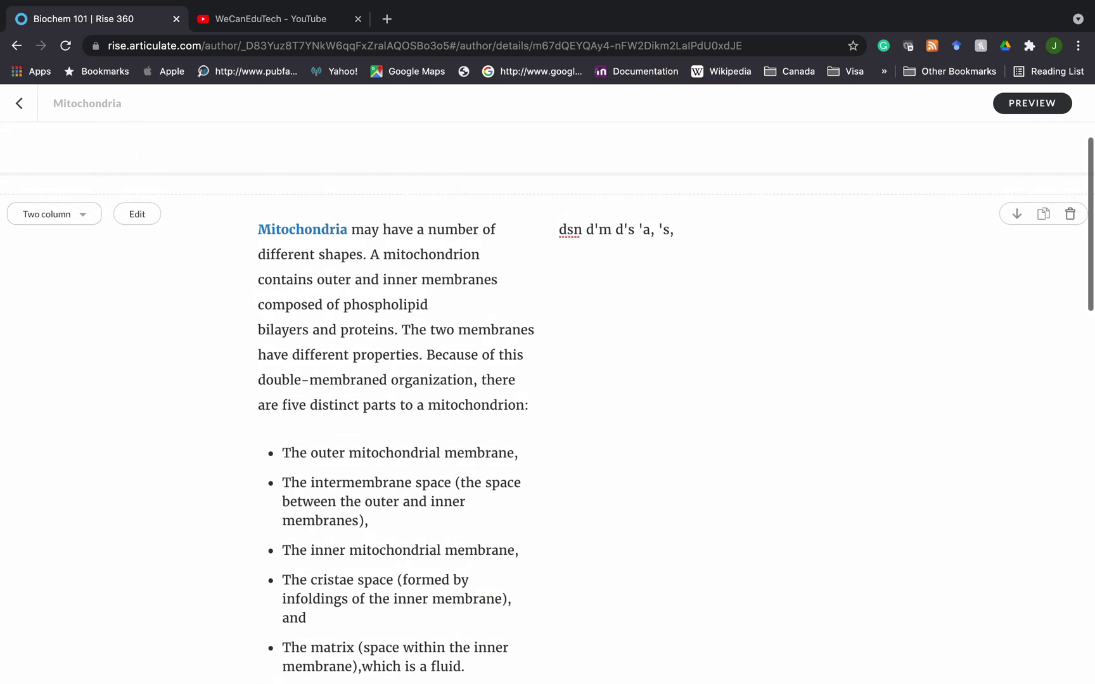
{"action": "left_click", "coordinate": [76, 213]}
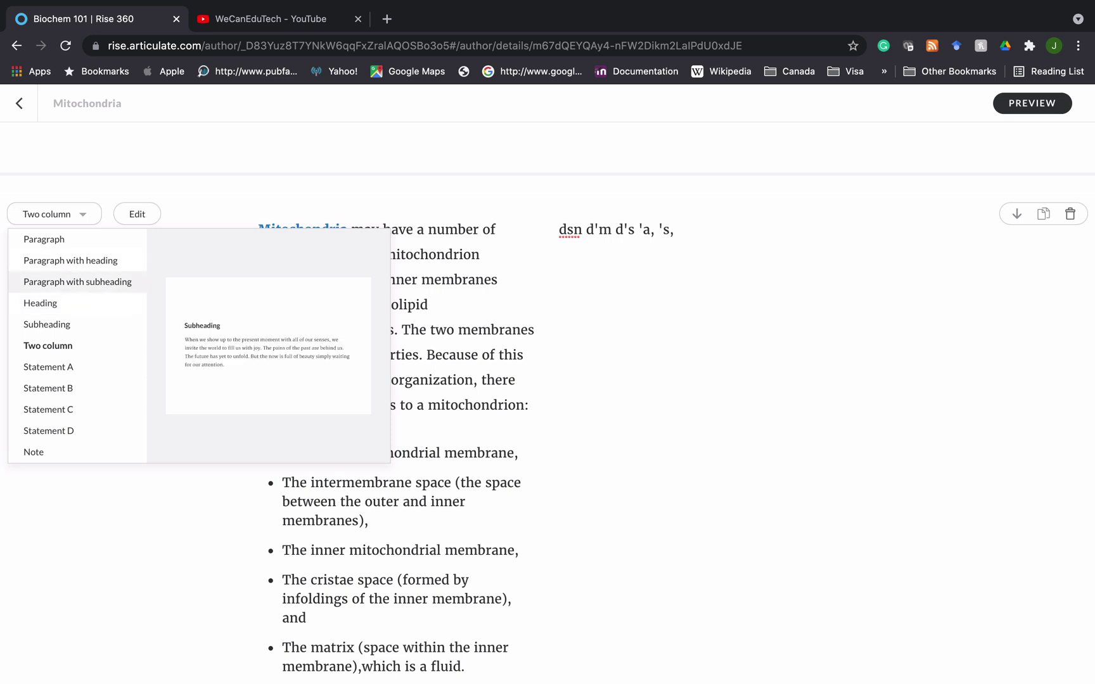
{"action": "left_click", "coordinate": [71, 260]}
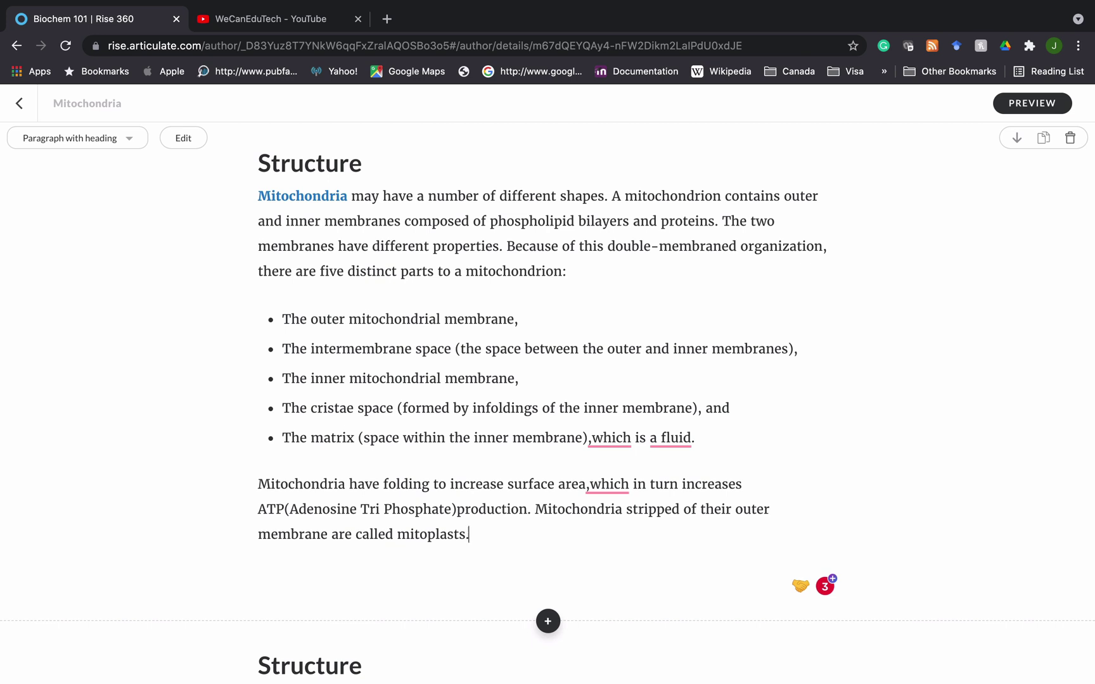
Step: Add an empty line after 'mitoplasts.' and show the Quick Insert table and list options
{"action": "left_click", "coordinate": [473, 536]}
{"action": "key", "text": "Return"}
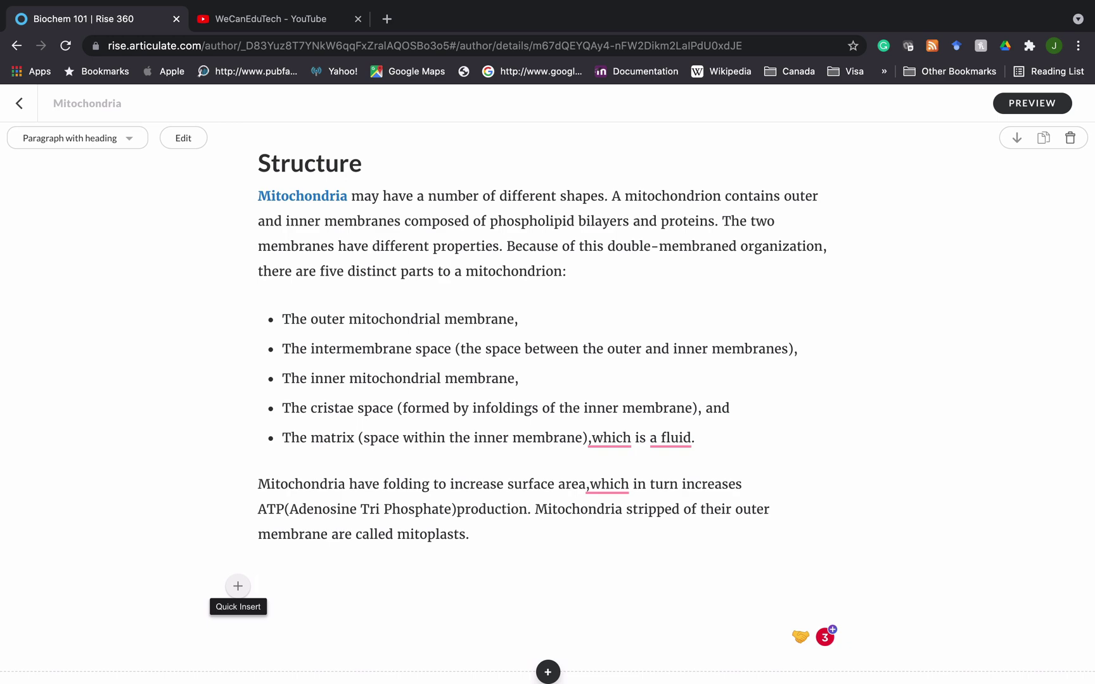
{"action": "left_click", "coordinate": [238, 586]}
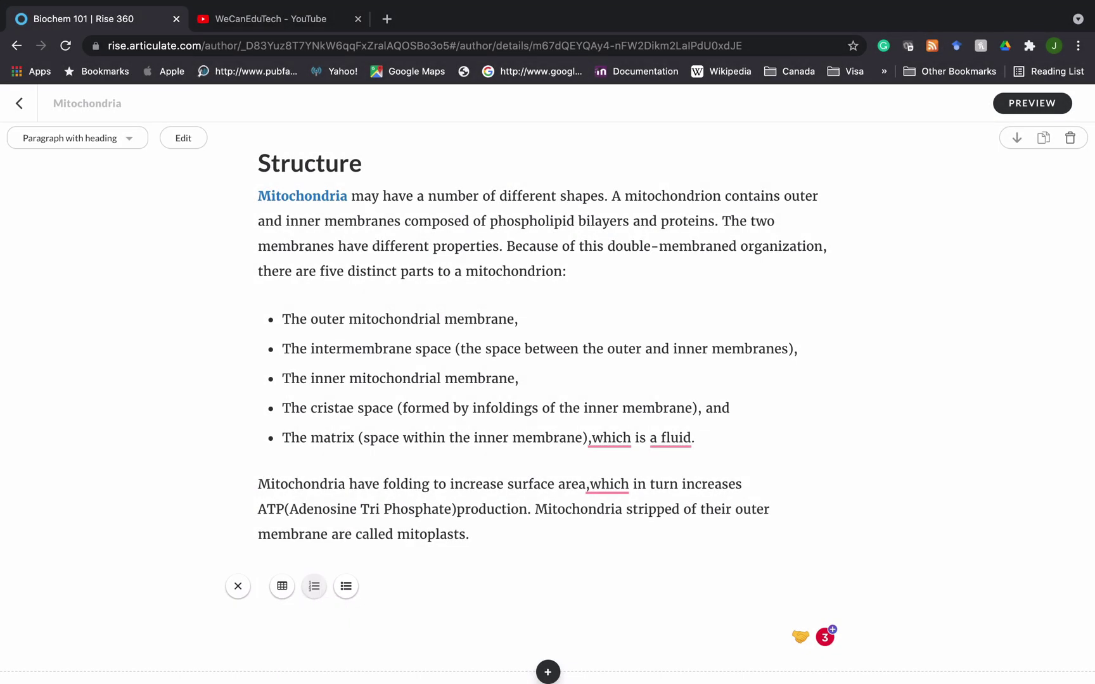
Step: Add a two-item numbered list of test text, then exit it and type a plain test line
{"action": "left_click", "coordinate": [318, 587]}
{"action": "type", "text": "orjb;was gqbdoeido[q]"}
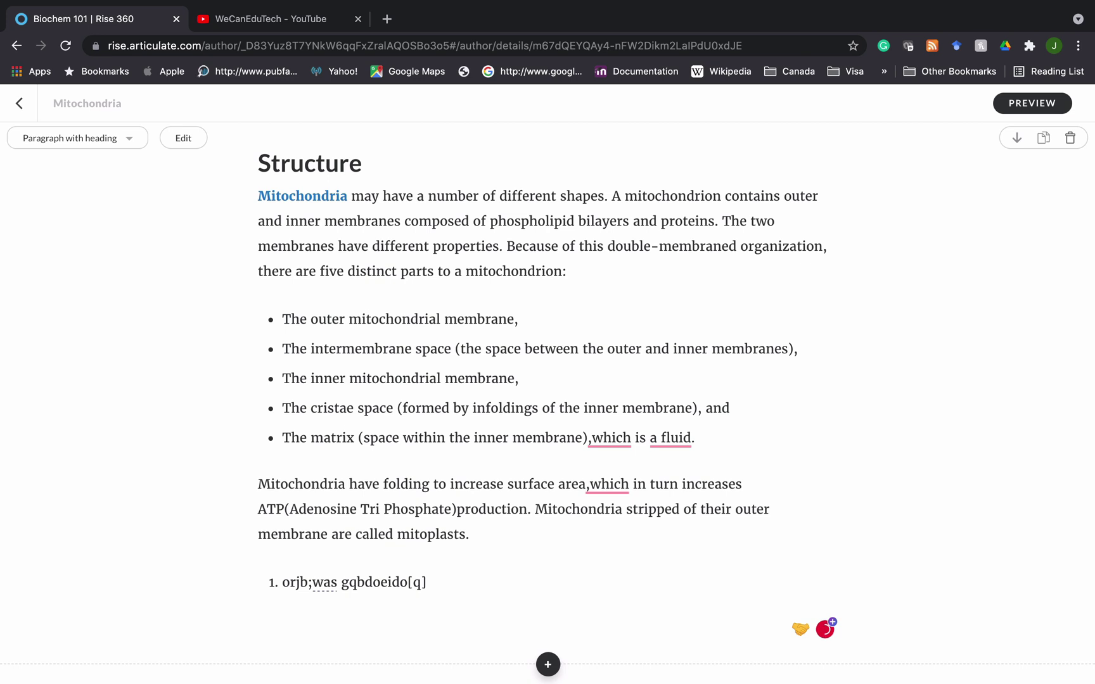
{"action": "key", "text": "Return"}
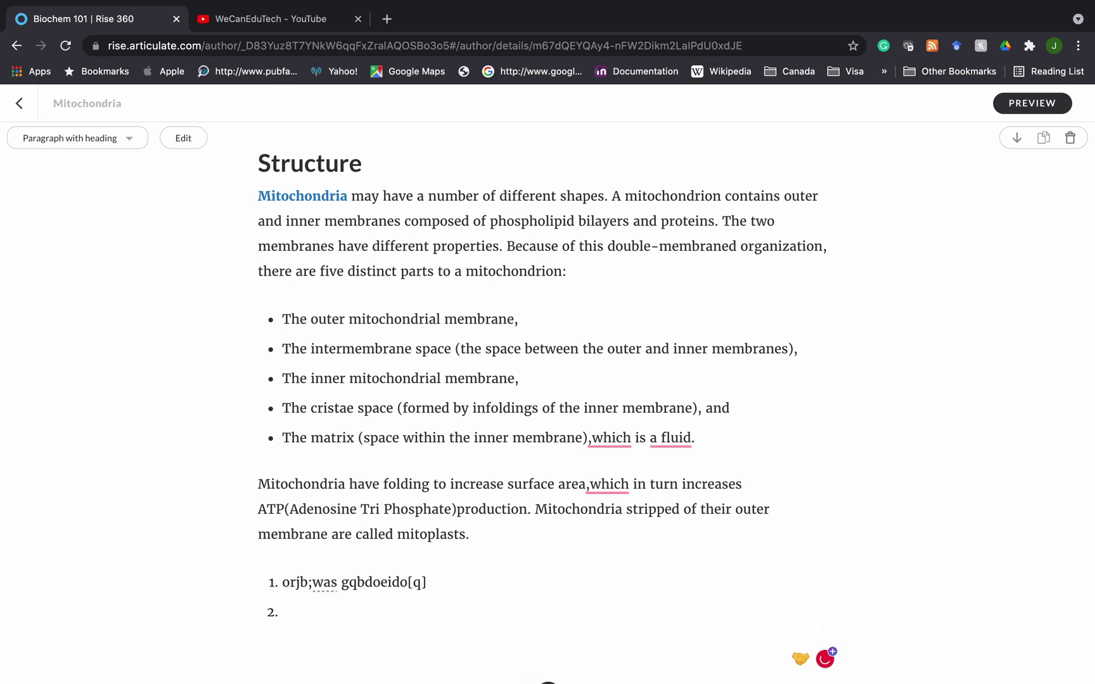
{"action": "type", "text": "df;',VM pf;'me[bd've["}
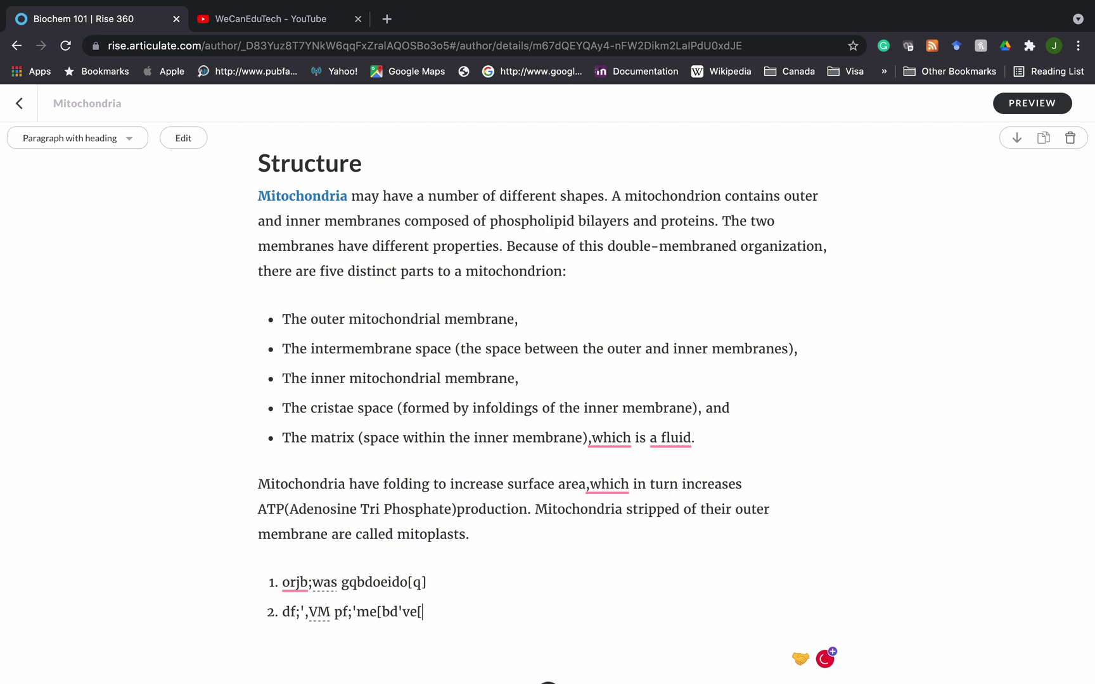
{"action": "scroll", "coordinate": [548, 403], "scroll_direction": "down", "scroll_amount": 3}
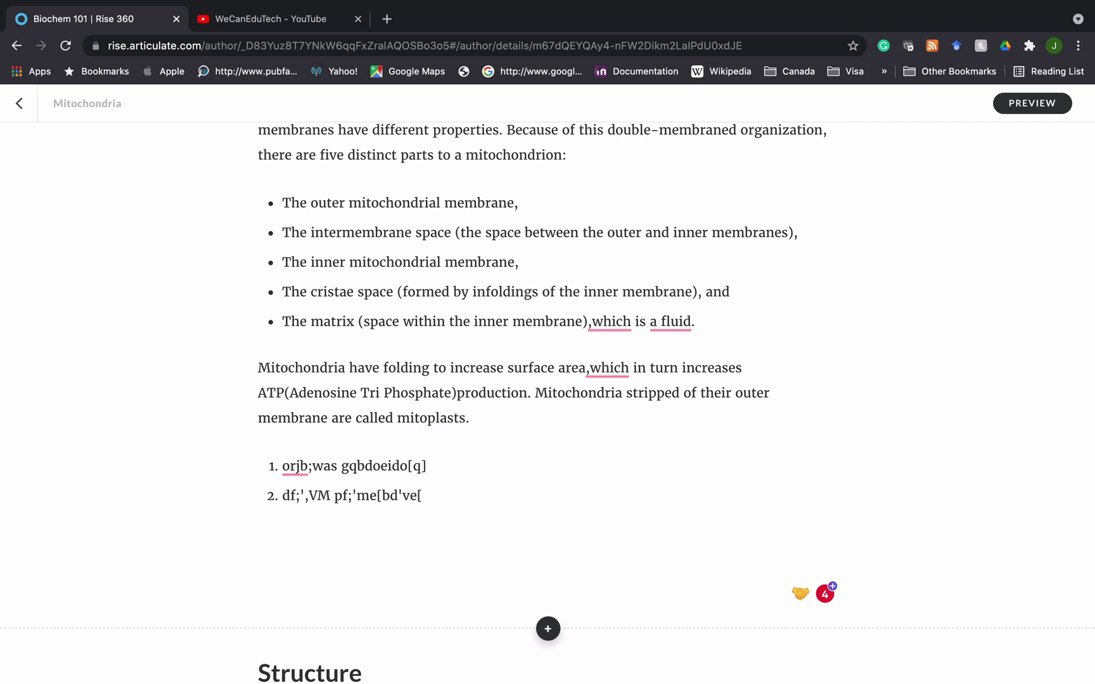
{"action": "key", "text": "Return"}
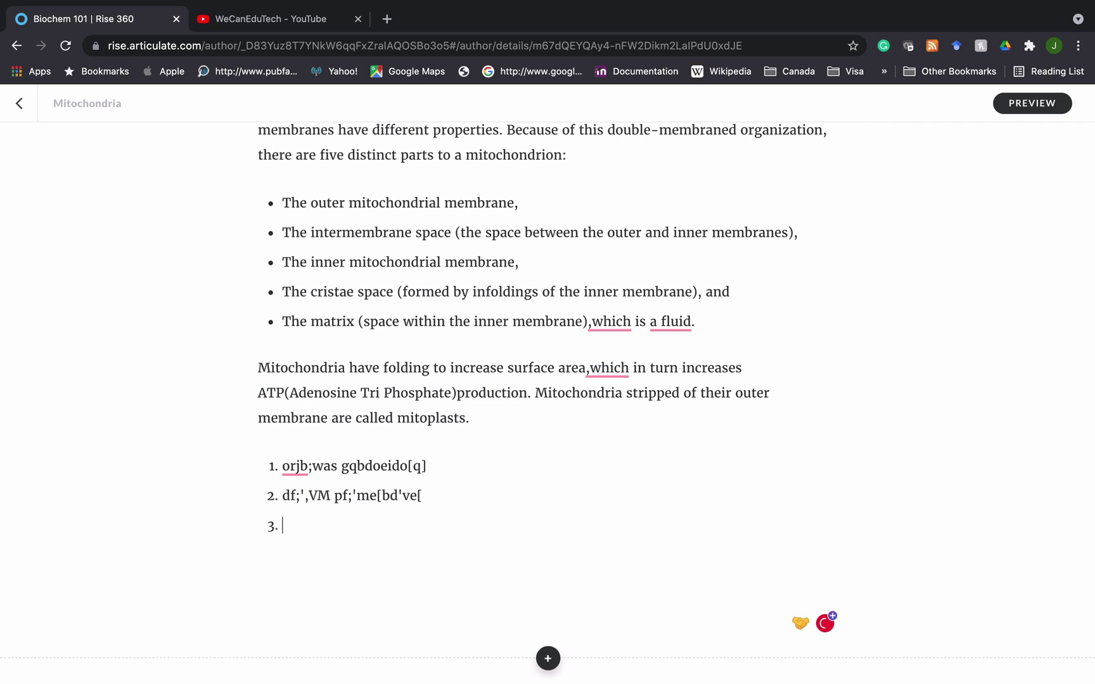
{"action": "key", "text": "Return"}
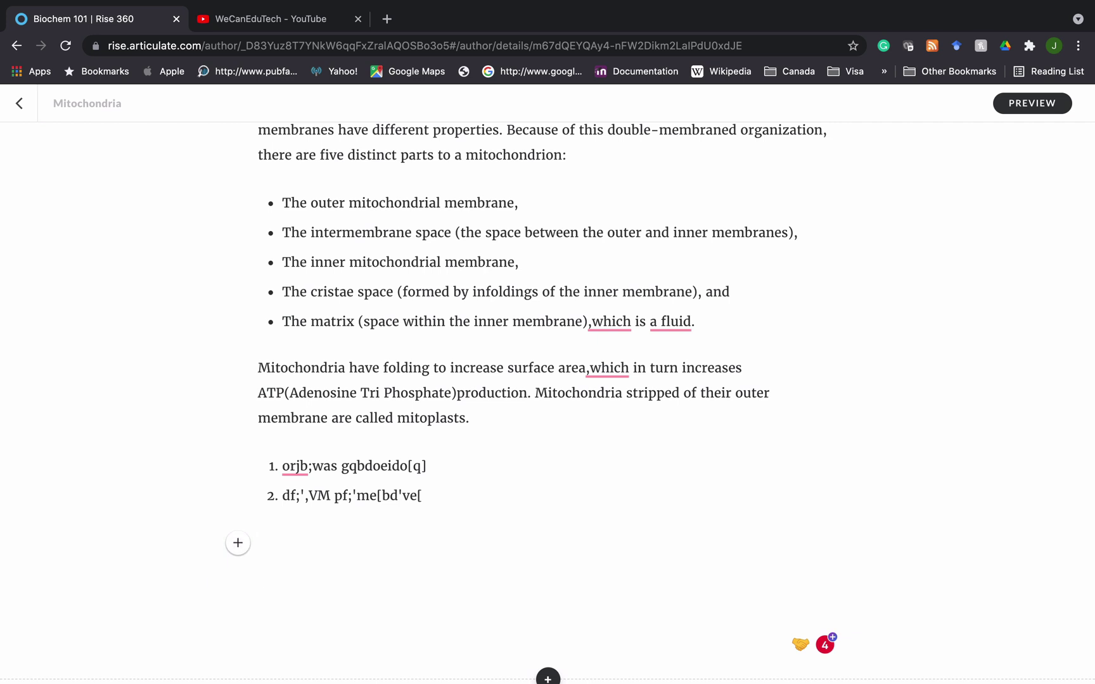
{"action": "type", "text": "dmv p;VM["}
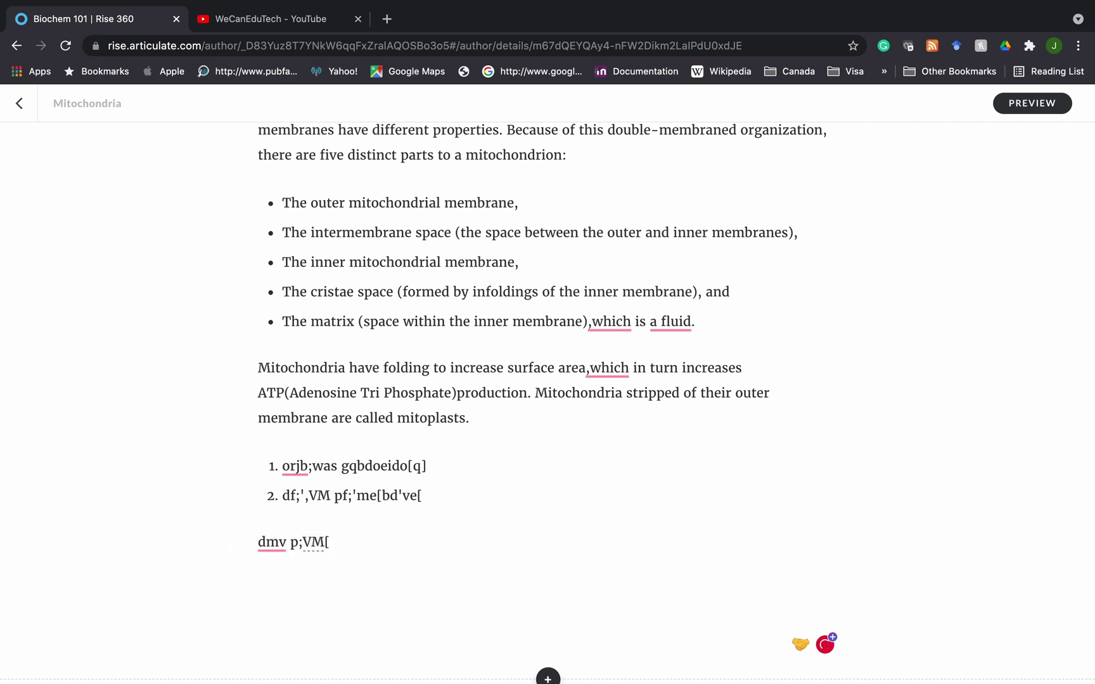